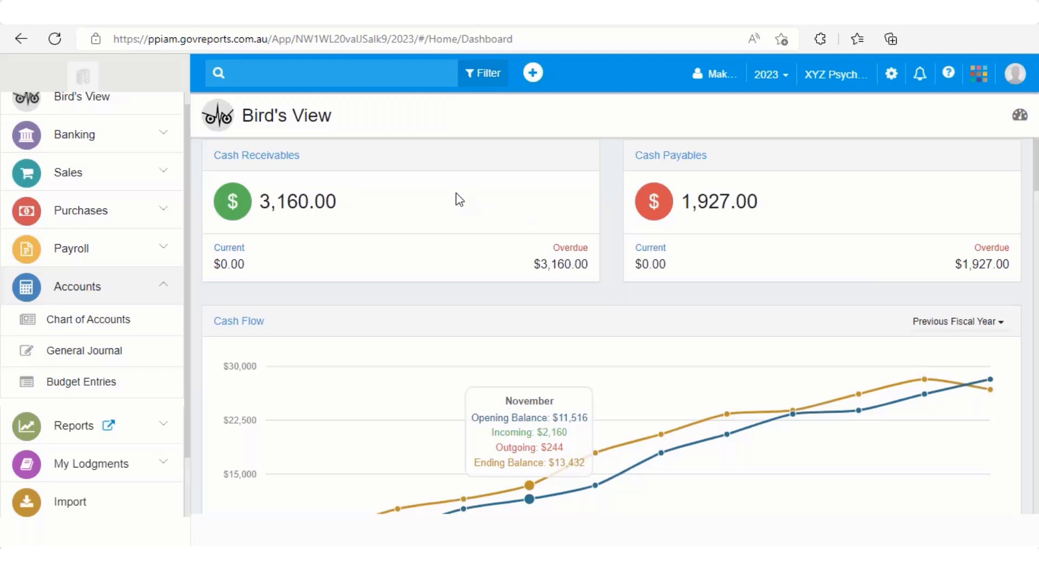
# Step: Open the Financial Statement report from the full reports list and set its financial year to 2021 - 2022
pyautogui.click(154, 295)
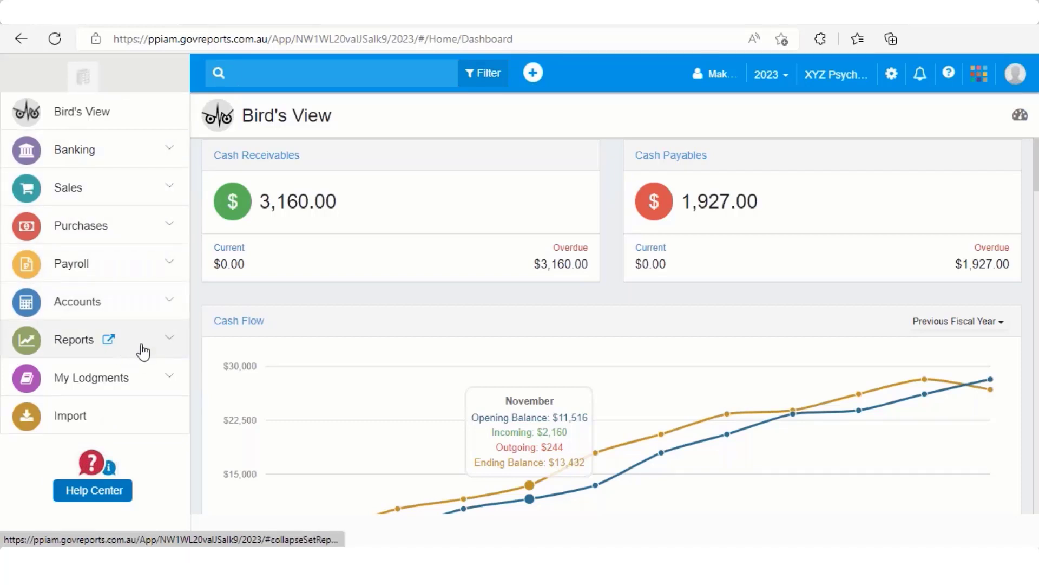
pyautogui.click(110, 341)
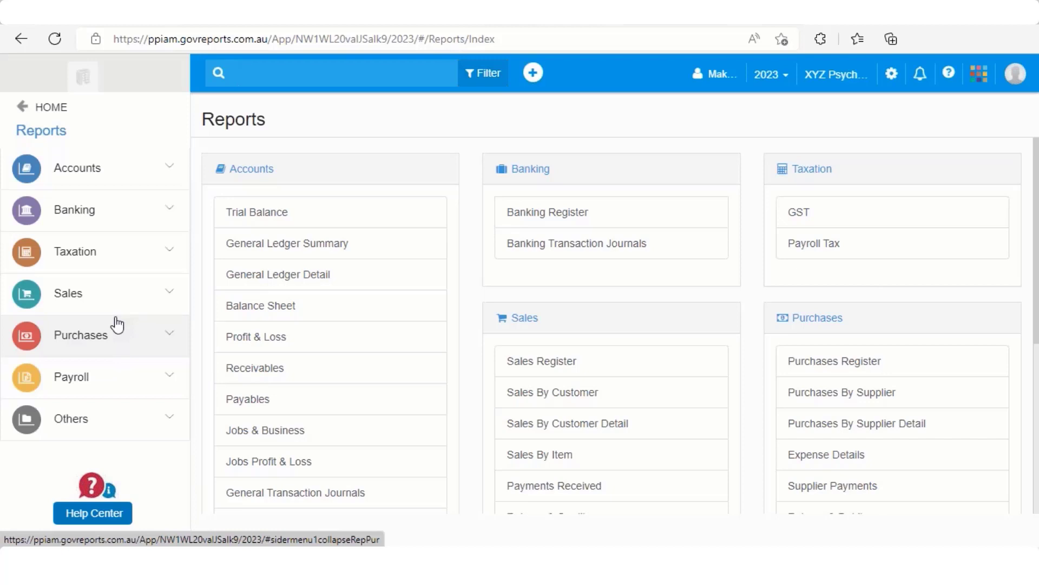
pyautogui.scroll(-2, 292, 374)
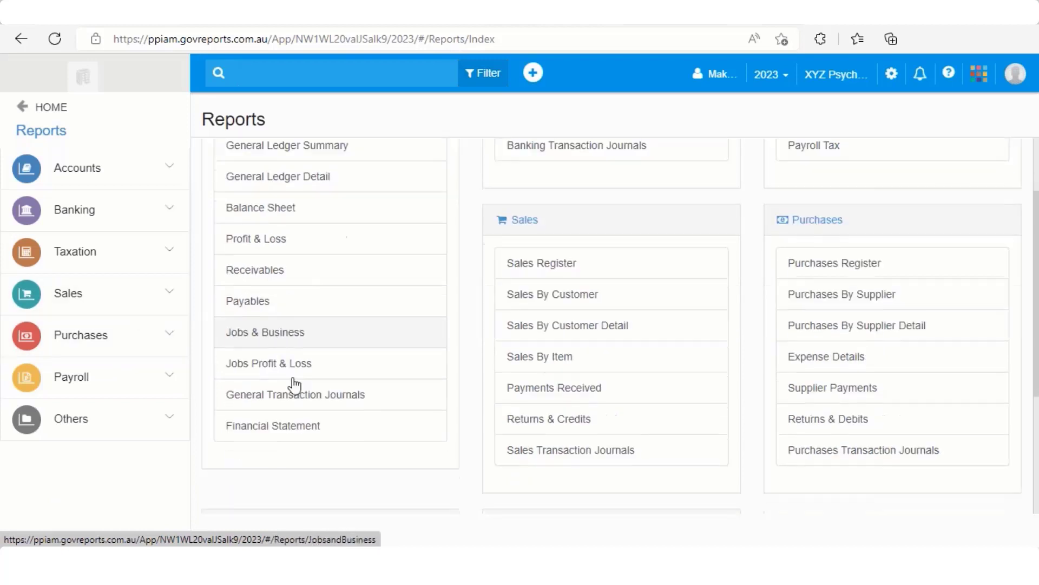
pyautogui.click(301, 440)
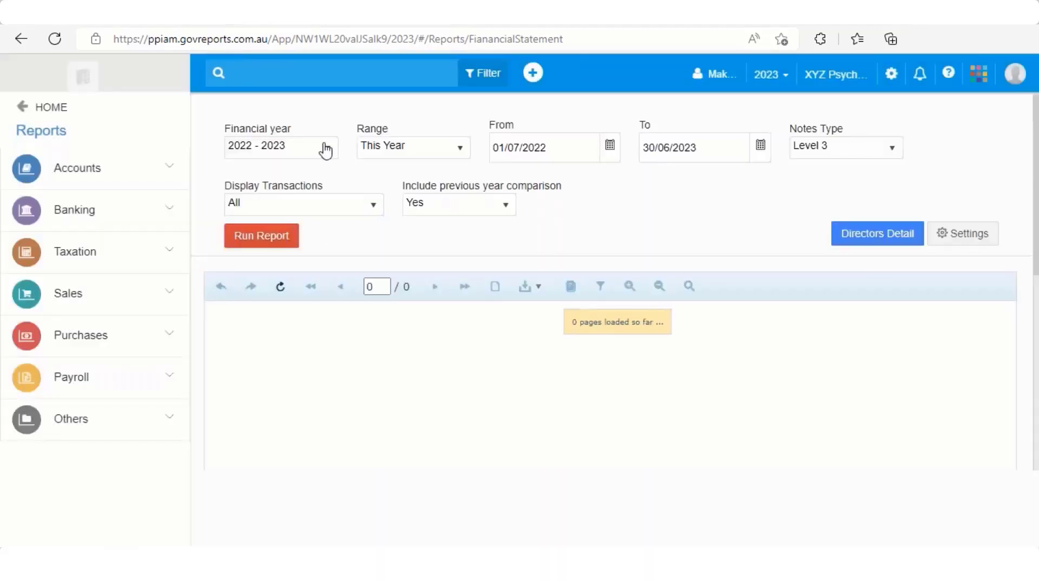
pyautogui.click(325, 149)
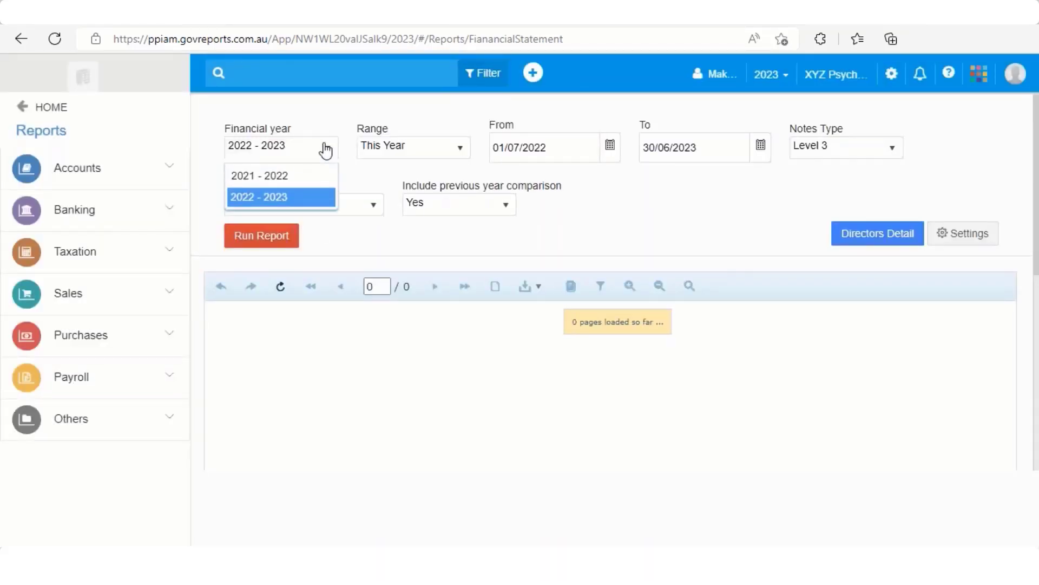
pyautogui.click(309, 176)
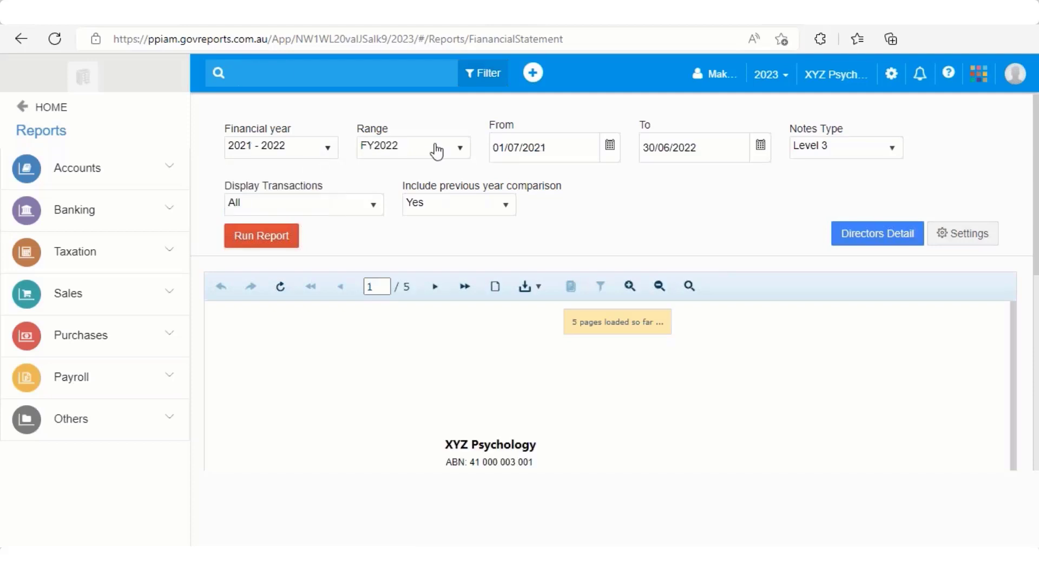
# Step: Open the Manage Financial Years page in the organisation's settings to view the financial years
pyautogui.click(891, 73)
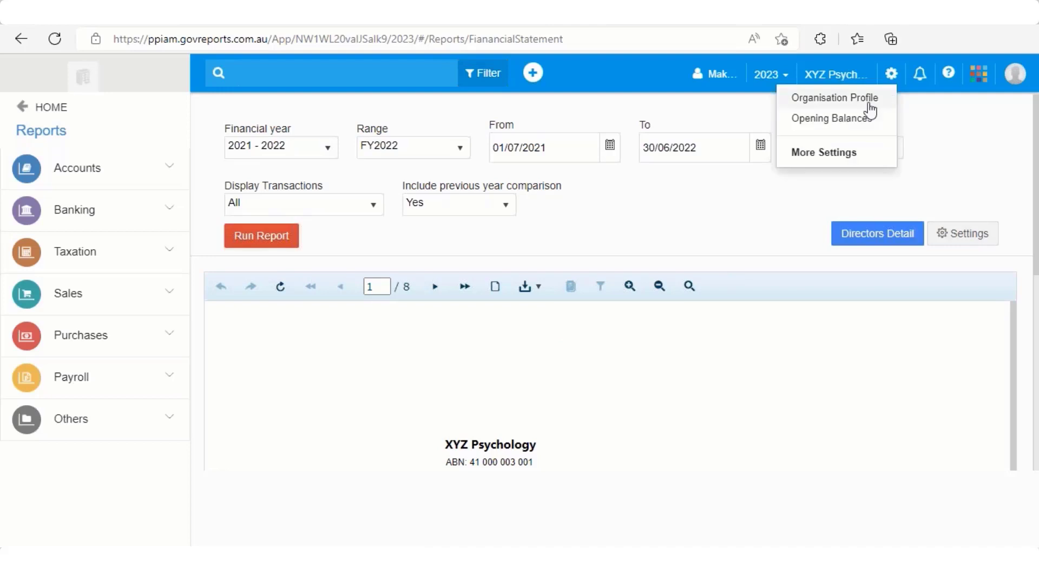
pyautogui.click(840, 153)
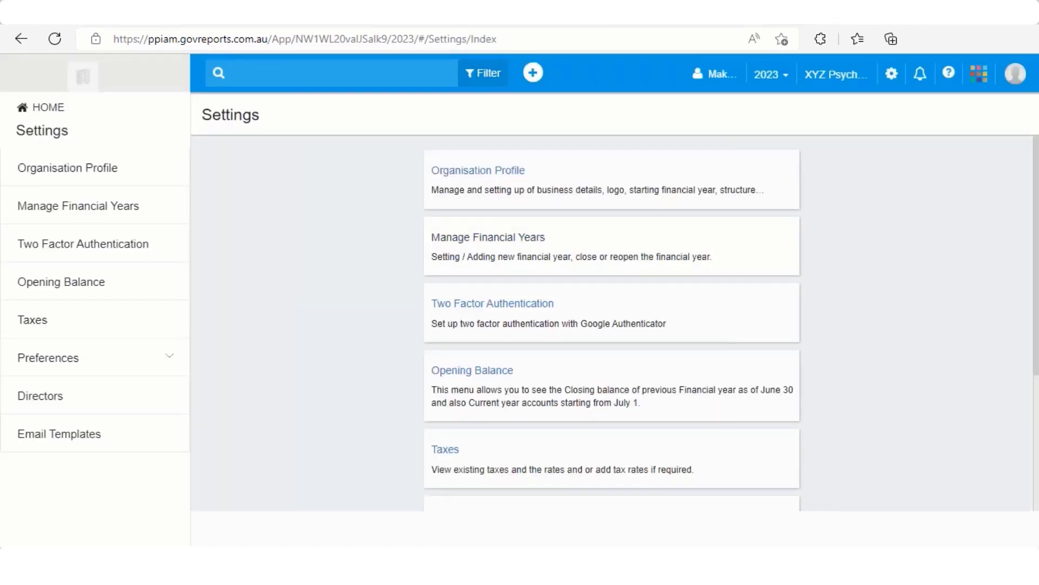
pyautogui.click(488, 239)
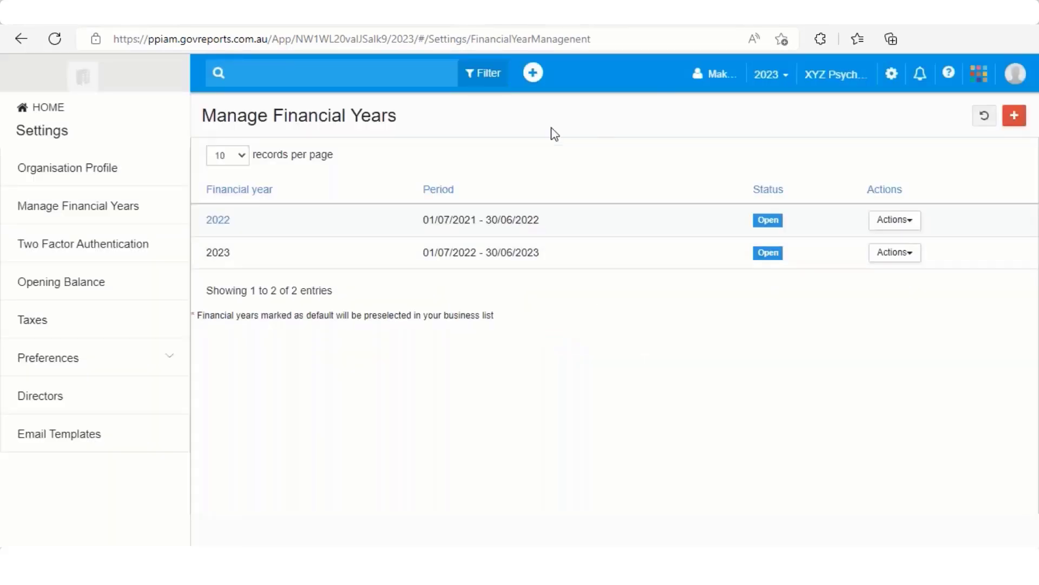
# Step: Return to the home dashboard and reopen the Financial Statement report from the reports list
pyautogui.click(36, 107)
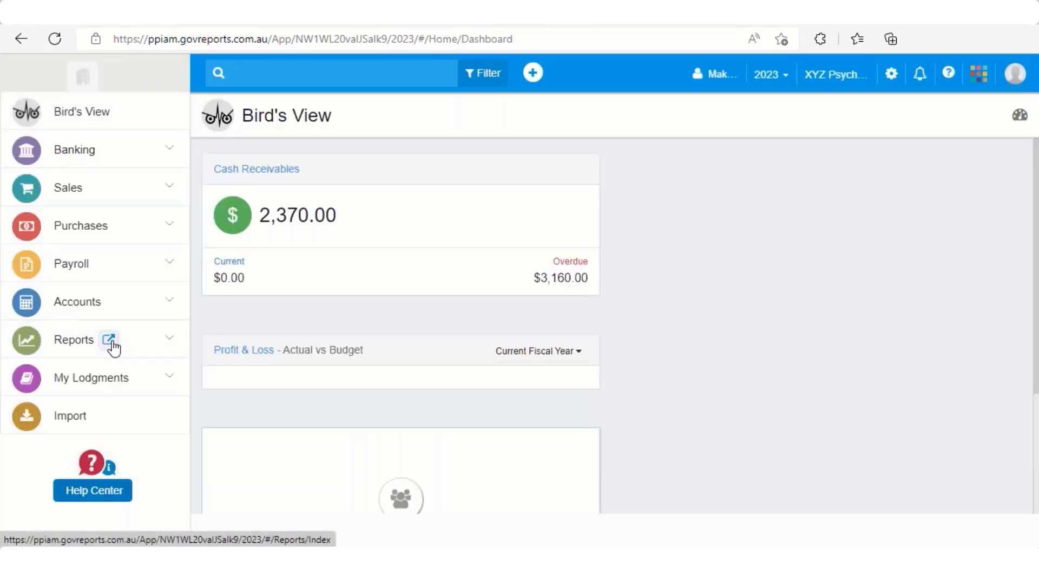
pyautogui.click(112, 344)
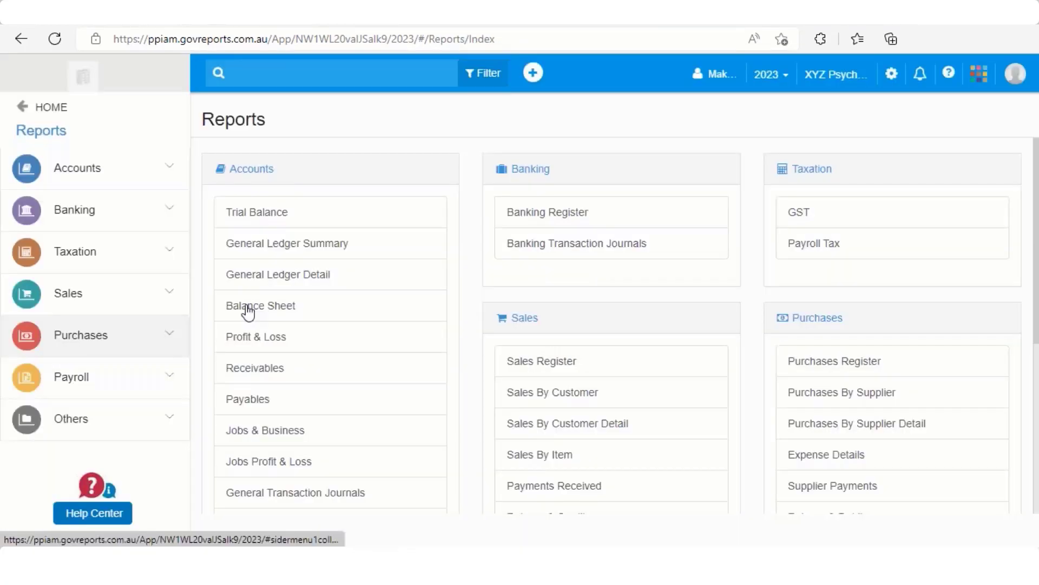
pyautogui.scroll(-2, 243, 304)
pyautogui.click(301, 426)
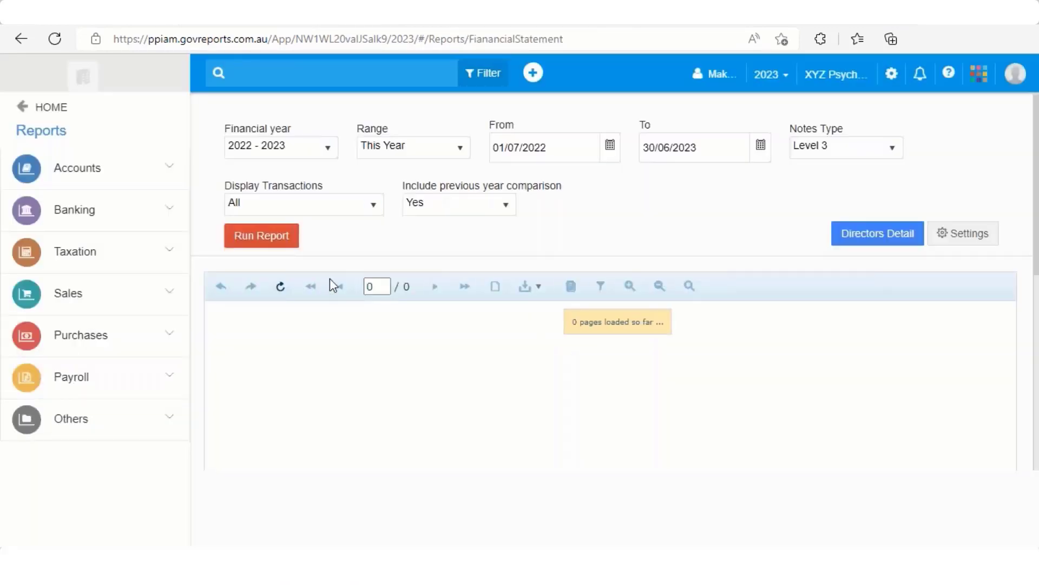
# Step: Set the Financial Statement's financial year to 2021 - 2022 and run the report
pyautogui.click(327, 148)
pyautogui.click(290, 174)
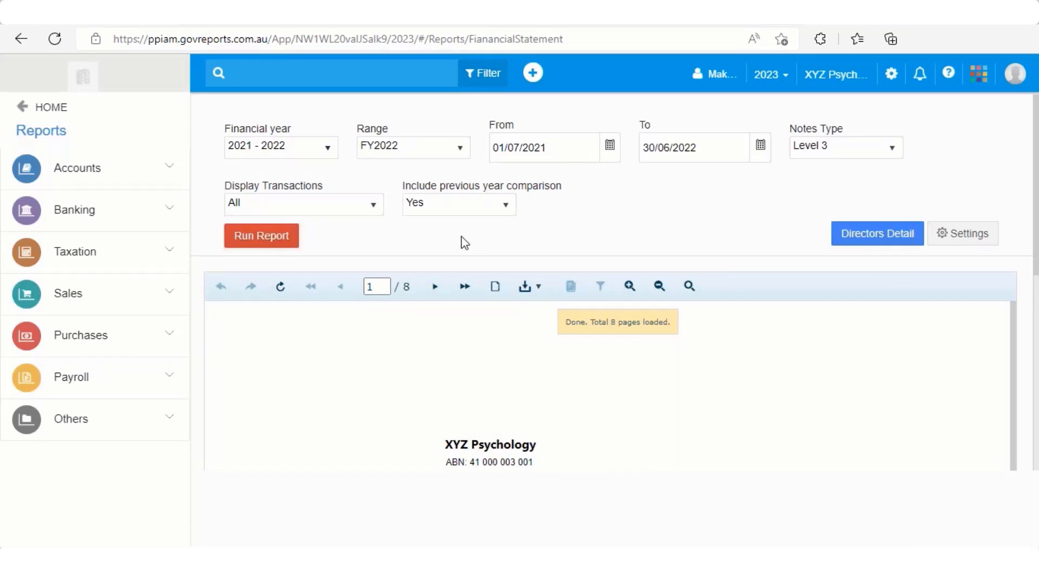
pyautogui.click(281, 238)
# Step: Page through the Financial Statement from the cover page to the Directors' Declaration, examining each section
pyautogui.scroll(-6, 281, 238)
pyautogui.scroll(3, 281, 238)
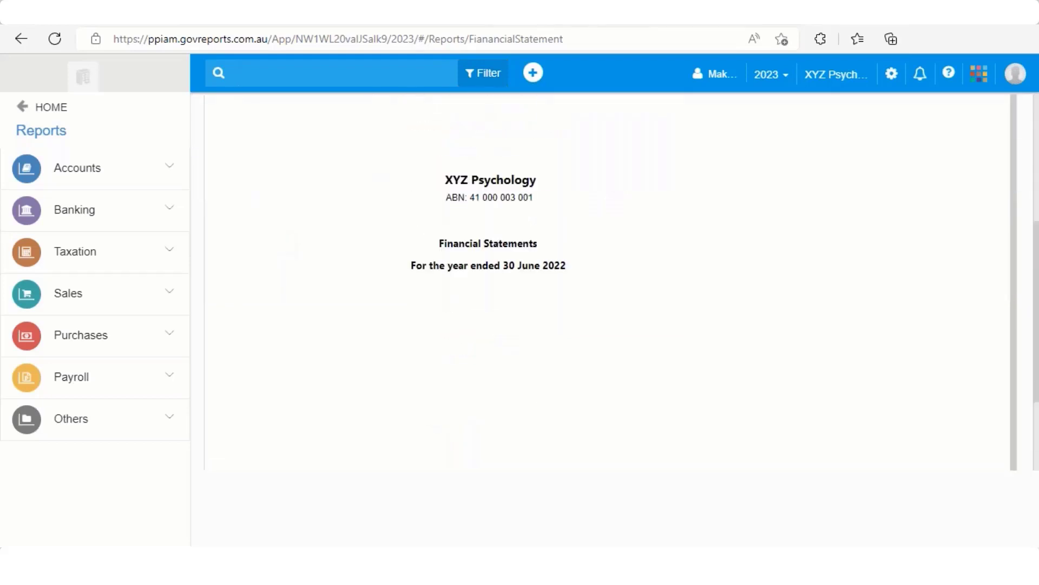
pyautogui.scroll(5, 611, 281)
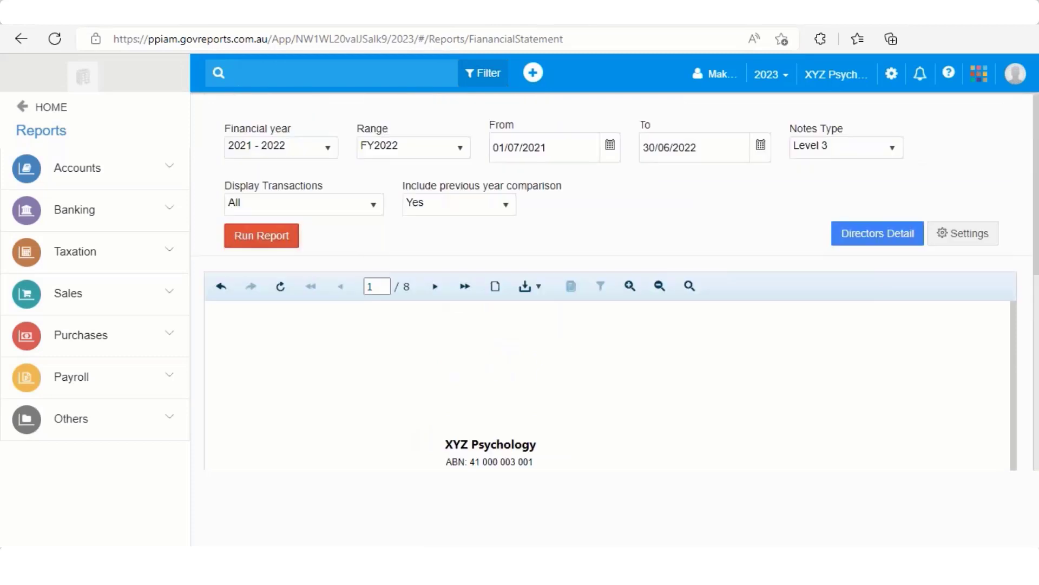
pyautogui.click(431, 287)
pyautogui.scroll(-3, 431, 291)
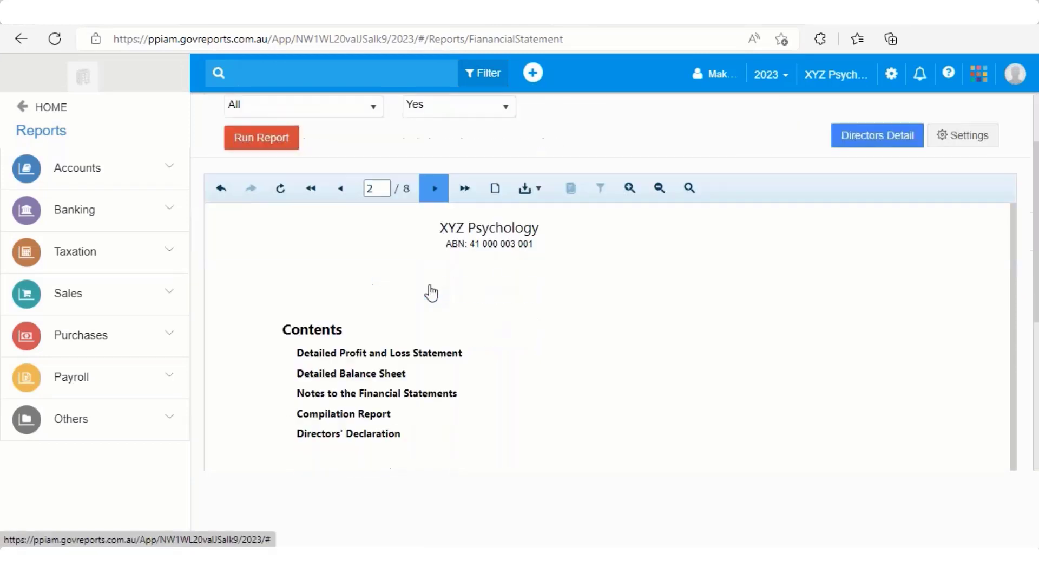
pyautogui.click(441, 146)
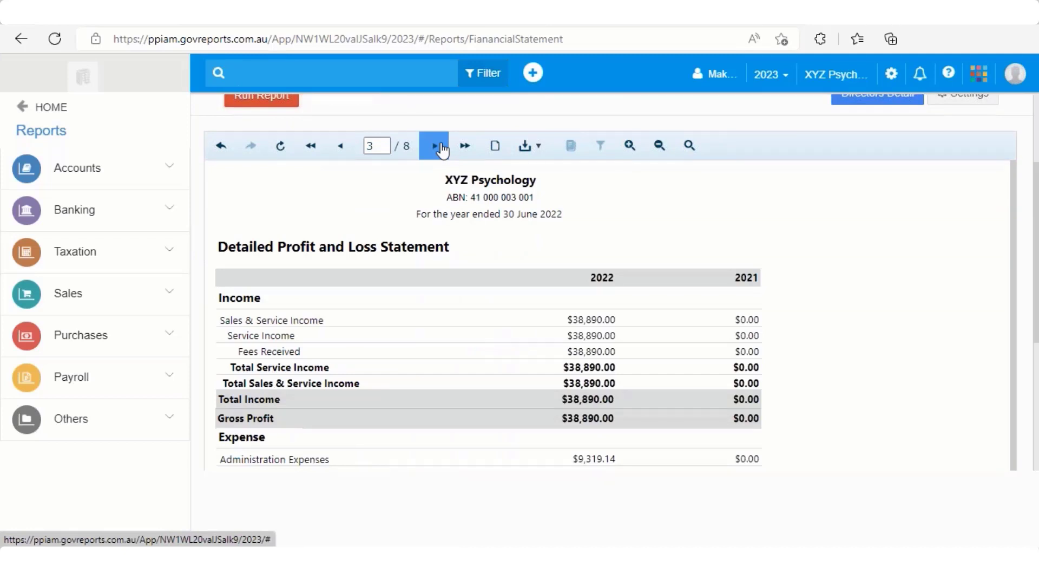
pyautogui.click(441, 148)
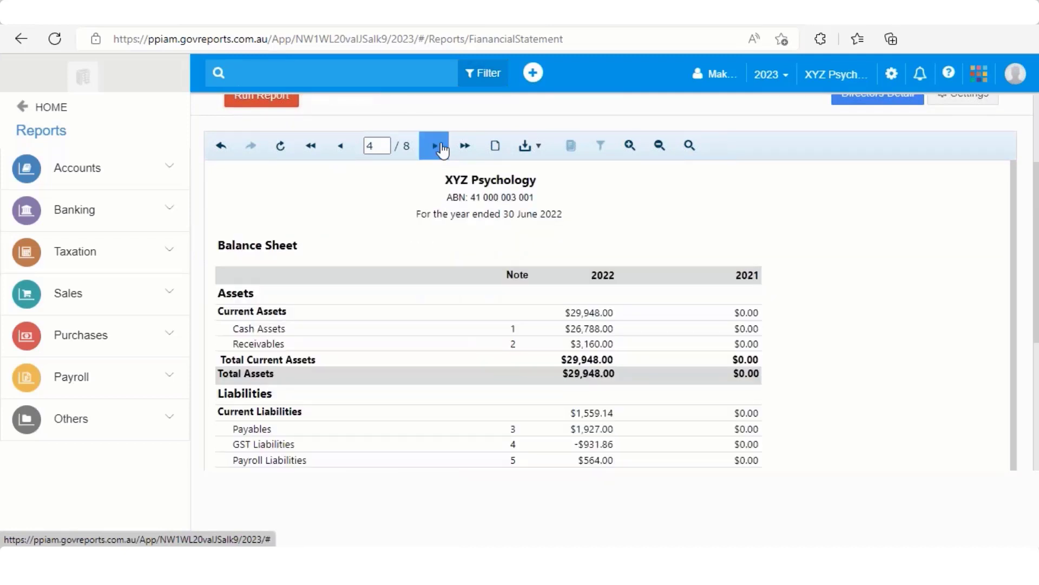
pyautogui.click(441, 148)
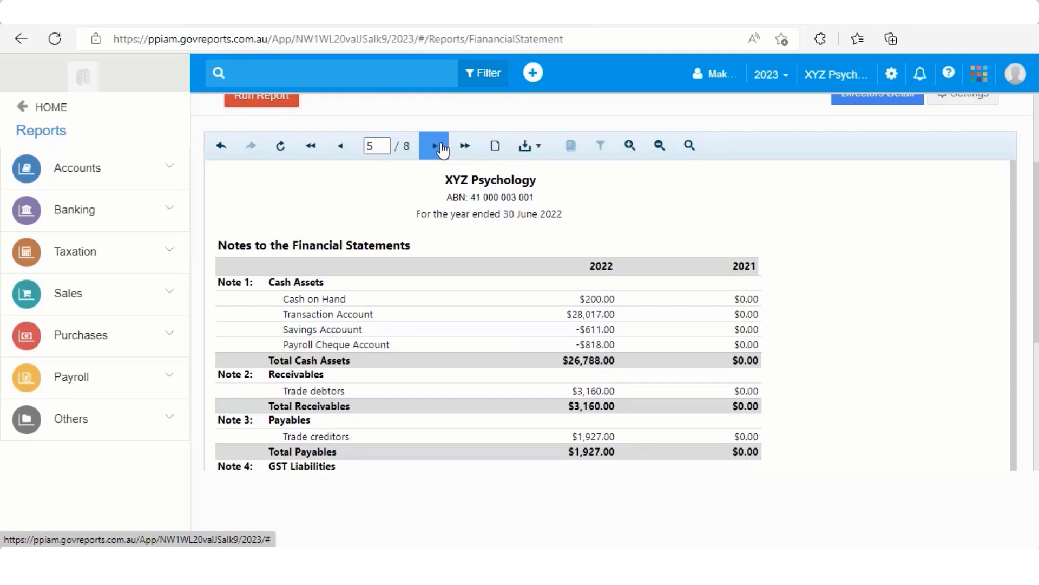
pyautogui.click(441, 147)
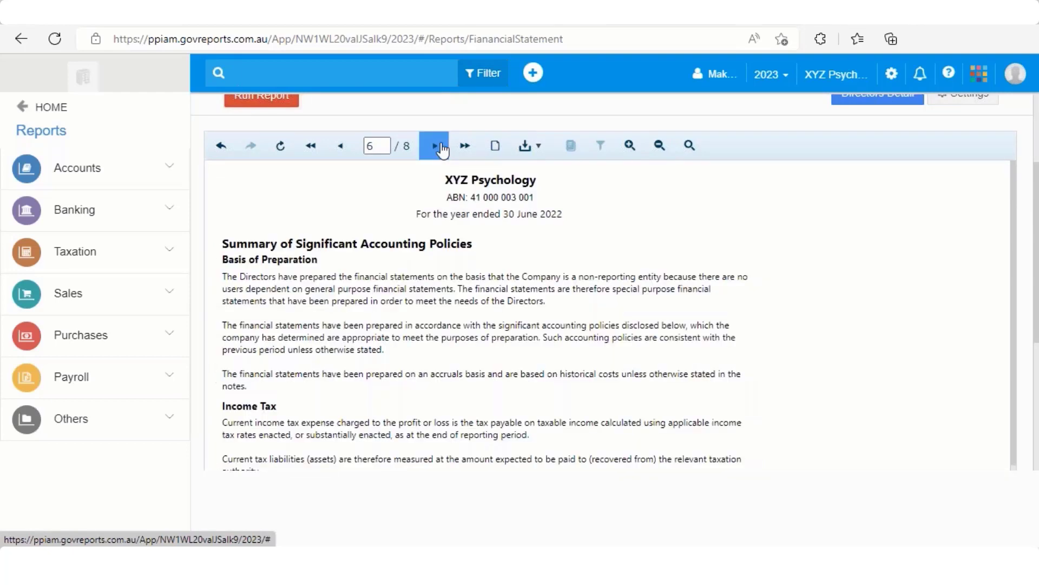
pyautogui.click(441, 147)
pyautogui.click(441, 147)
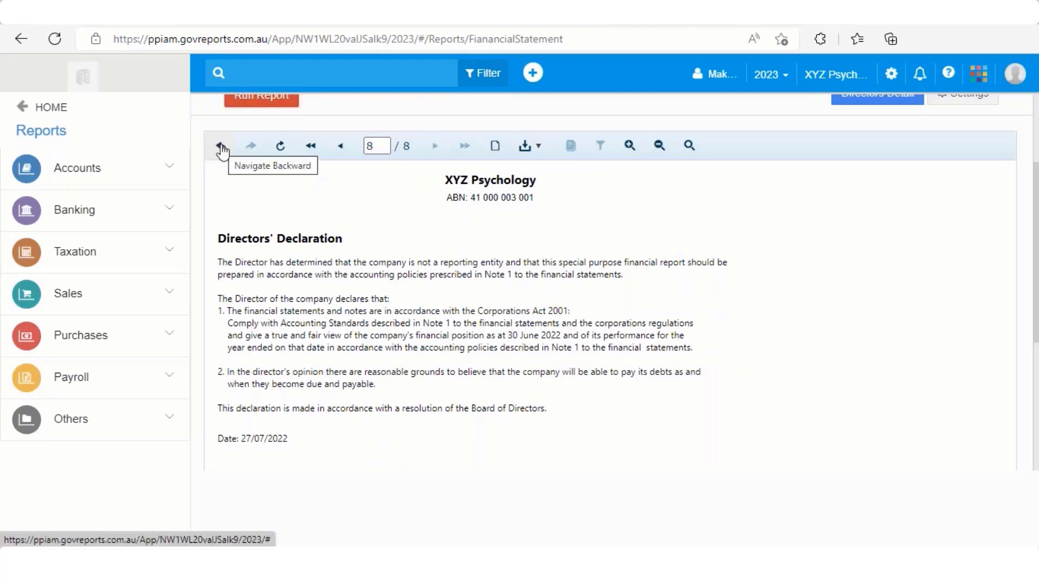
# Step: Open the General Ledger Detail report from the Accounts group of reports
pyautogui.scroll(3, 341, 242)
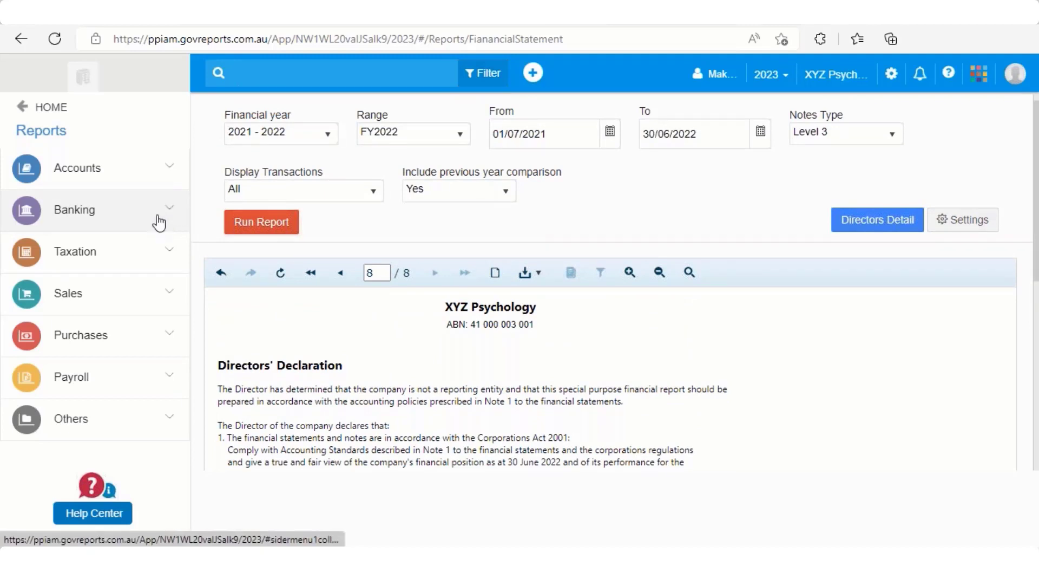
pyautogui.click(163, 169)
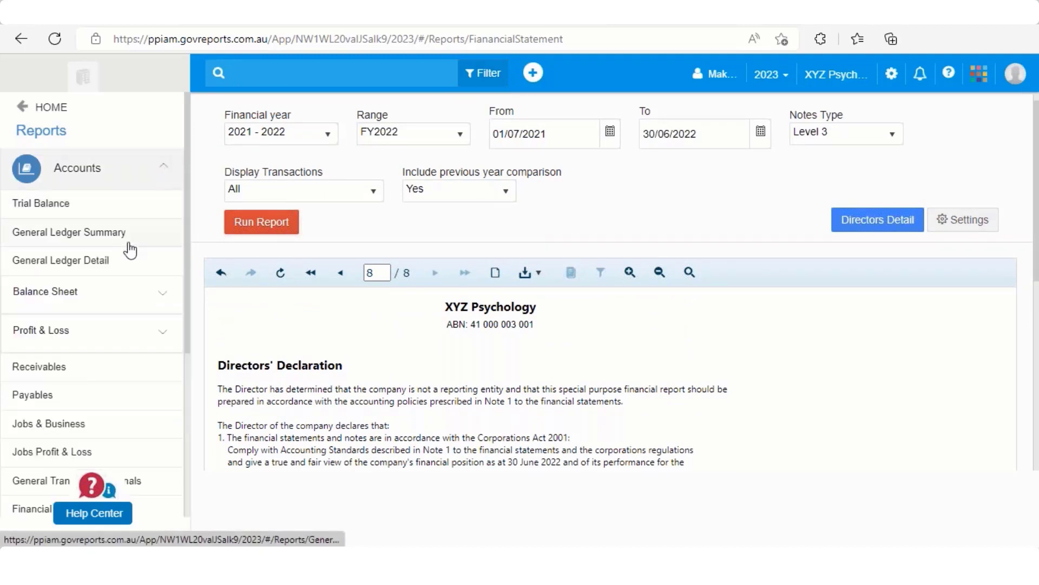
pyautogui.click(102, 261)
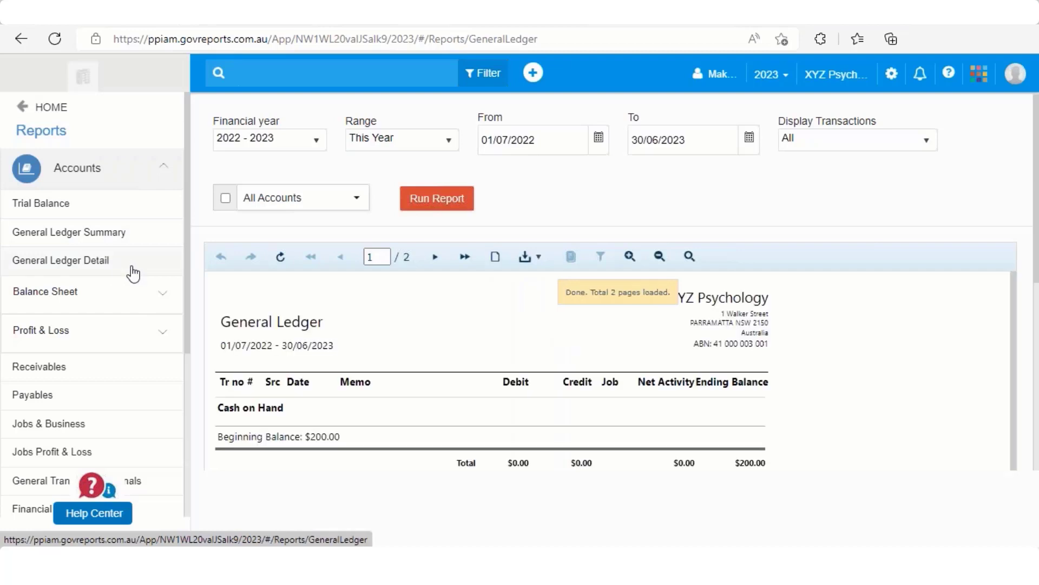
# Step: Look through the account balances of the 2022 - 2023 General Ledger up to its last page
pyautogui.scroll(-4, 439, 329)
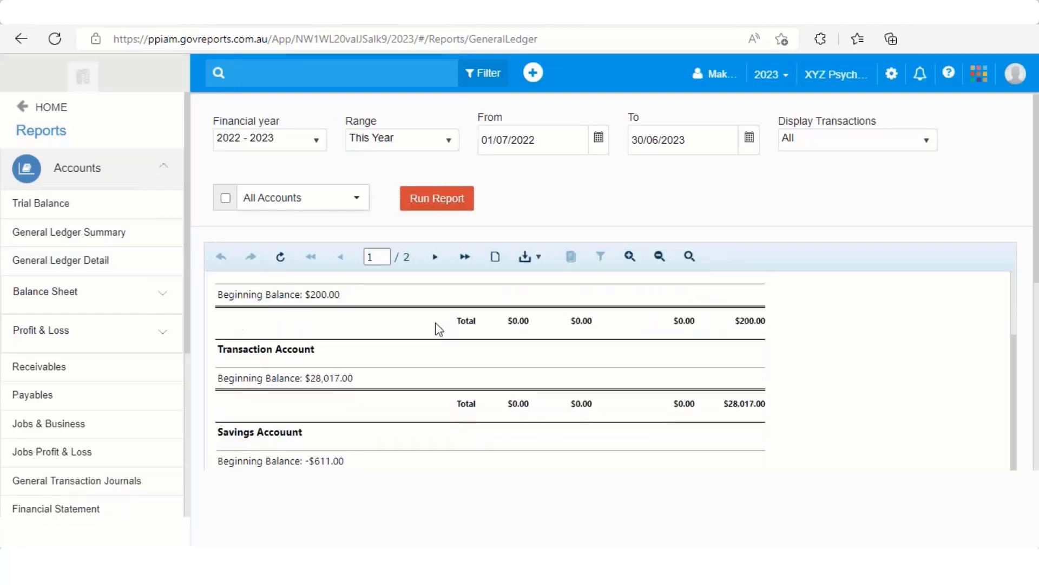
pyautogui.scroll(-8, 439, 330)
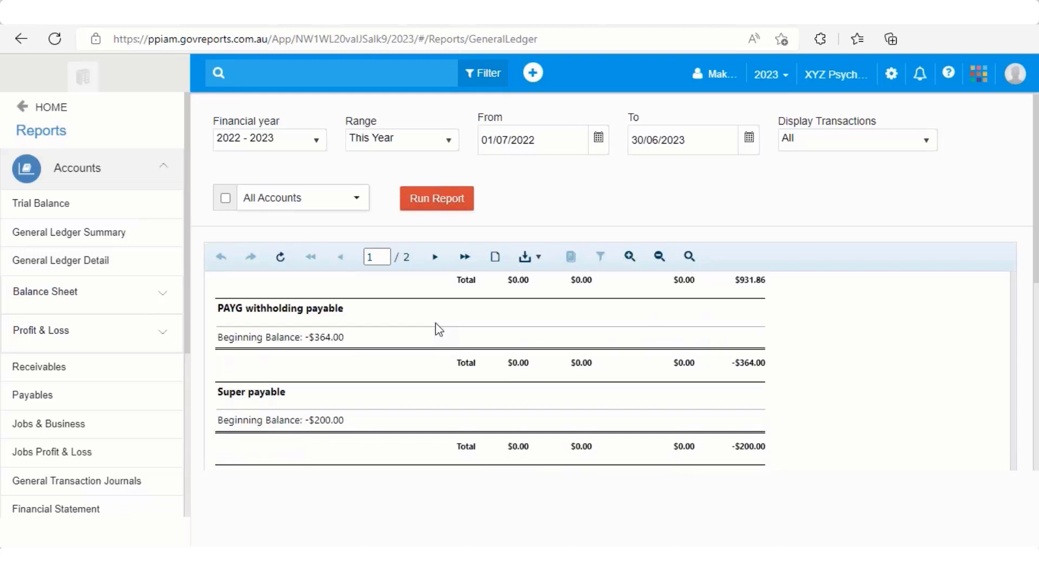
pyautogui.scroll(-1, 439, 330)
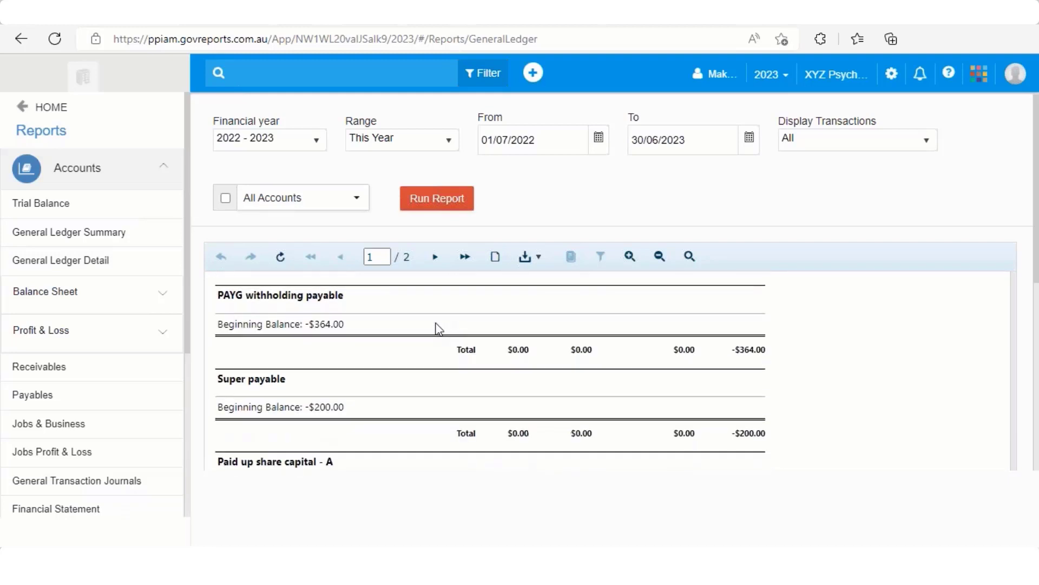
pyautogui.click(435, 257)
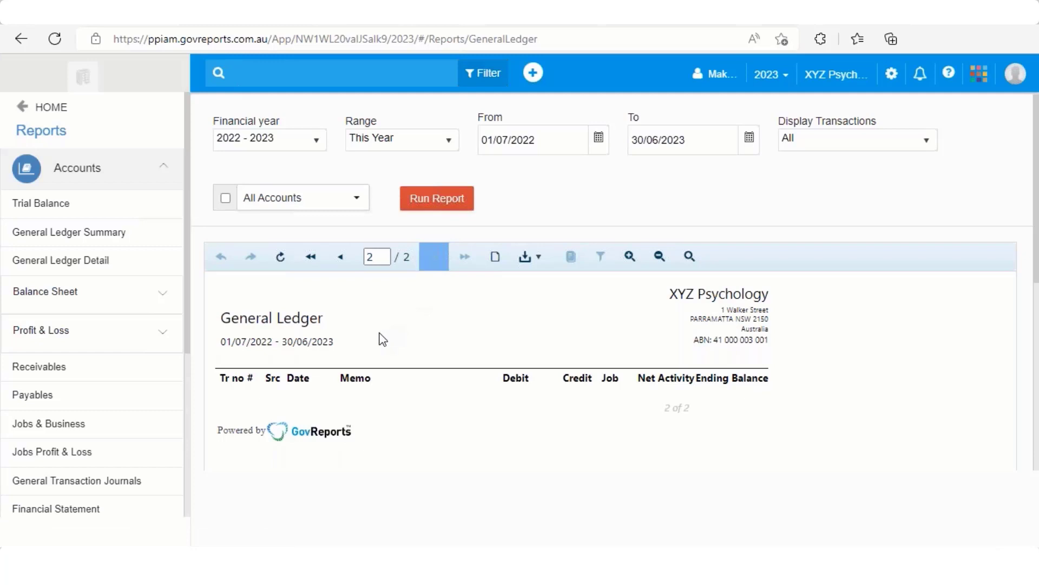
# Step: Set the General Ledger's financial year to 2021 - 2022 and run the report for all accounts
pyautogui.click(322, 145)
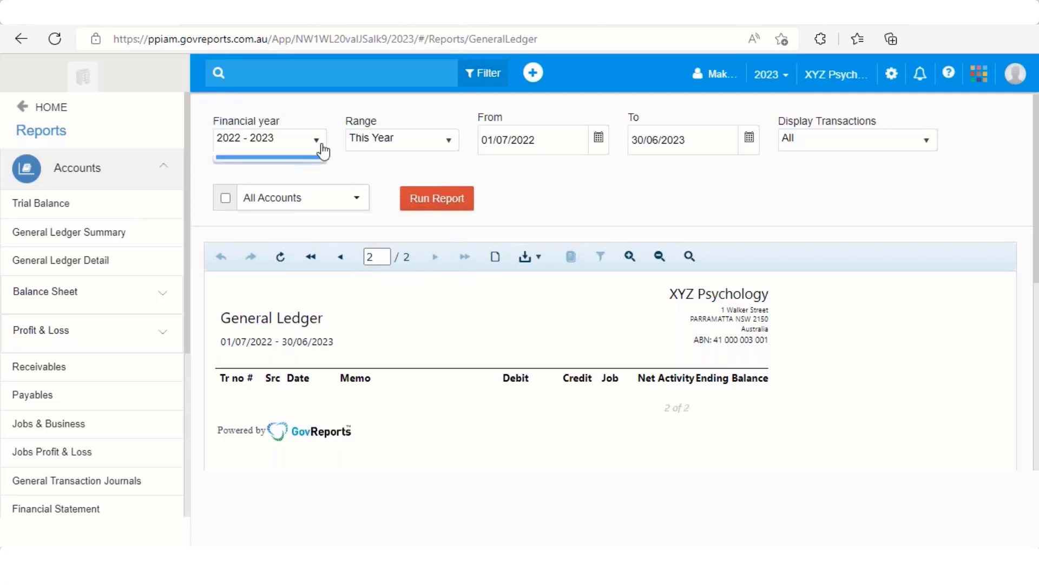
pyautogui.click(291, 168)
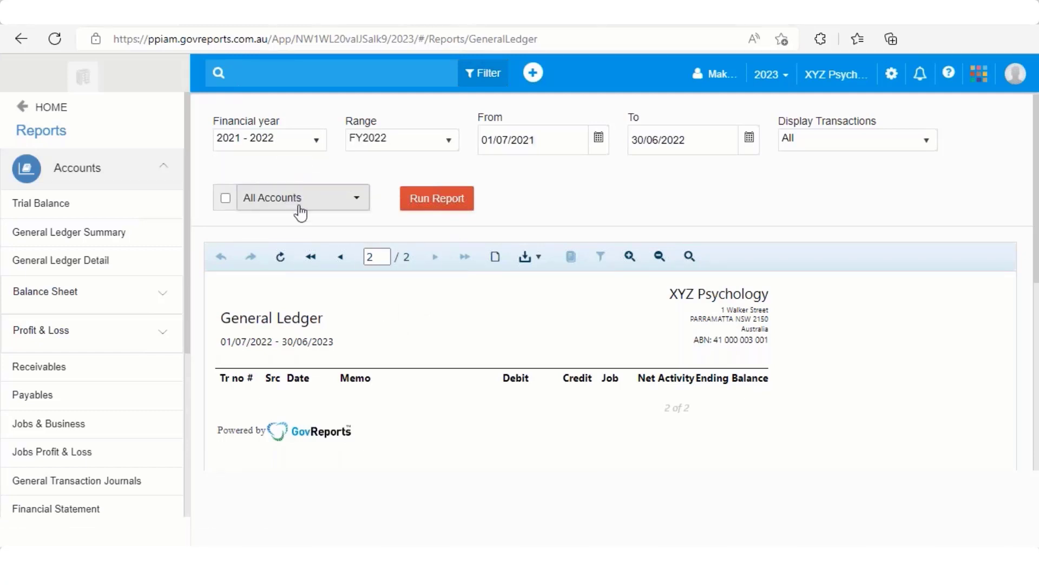
pyautogui.click(416, 210)
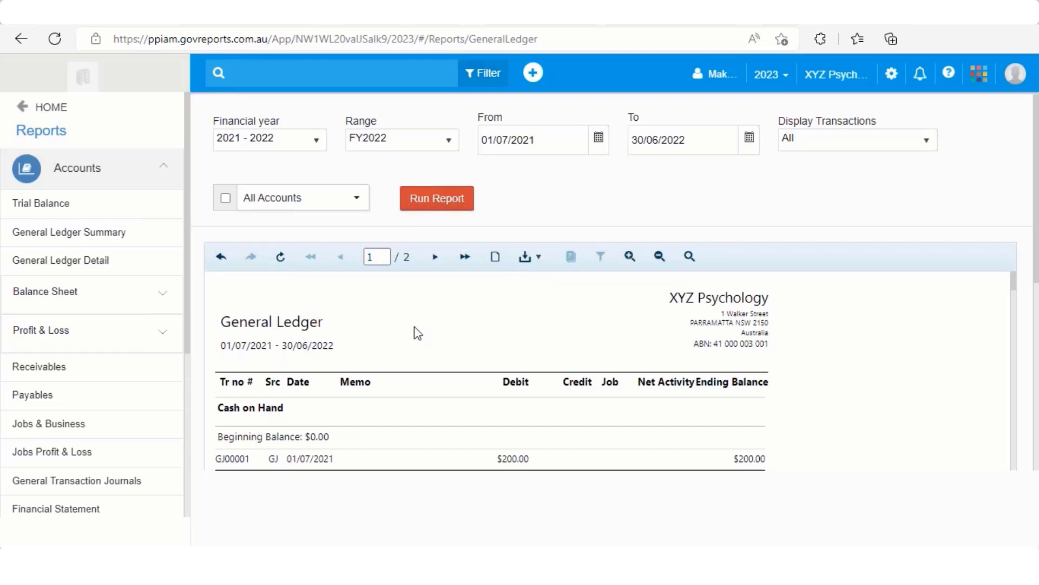
# Step: Examine the transaction entries listed under the Transaction Account in the 2021 - 2022 General Ledger
pyautogui.scroll(-3, 416, 334)
pyautogui.scroll(-3, 417, 336)
pyautogui.scroll(3, 415, 270)
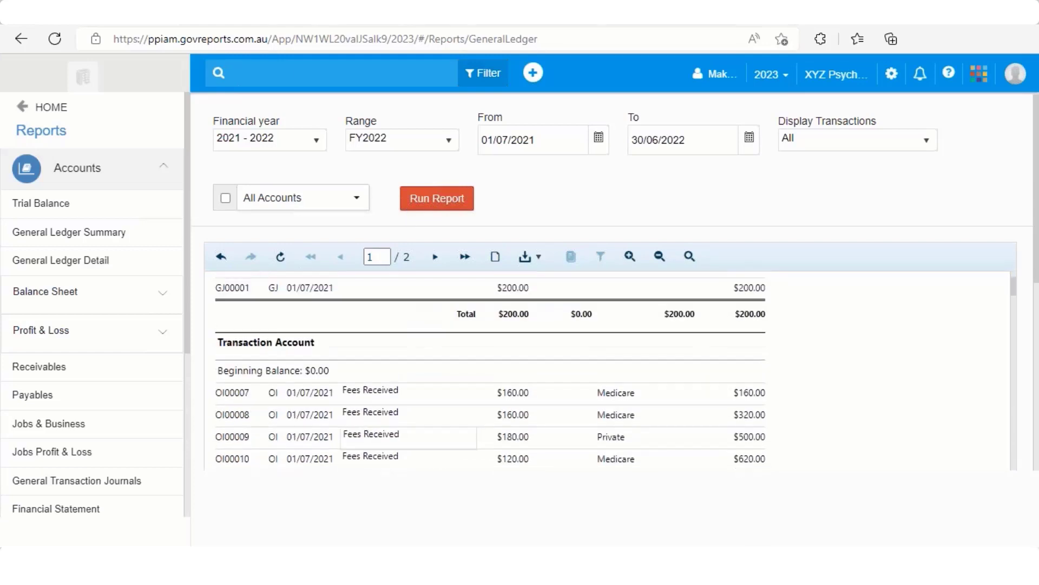
pyautogui.scroll(-1, 491, 371)
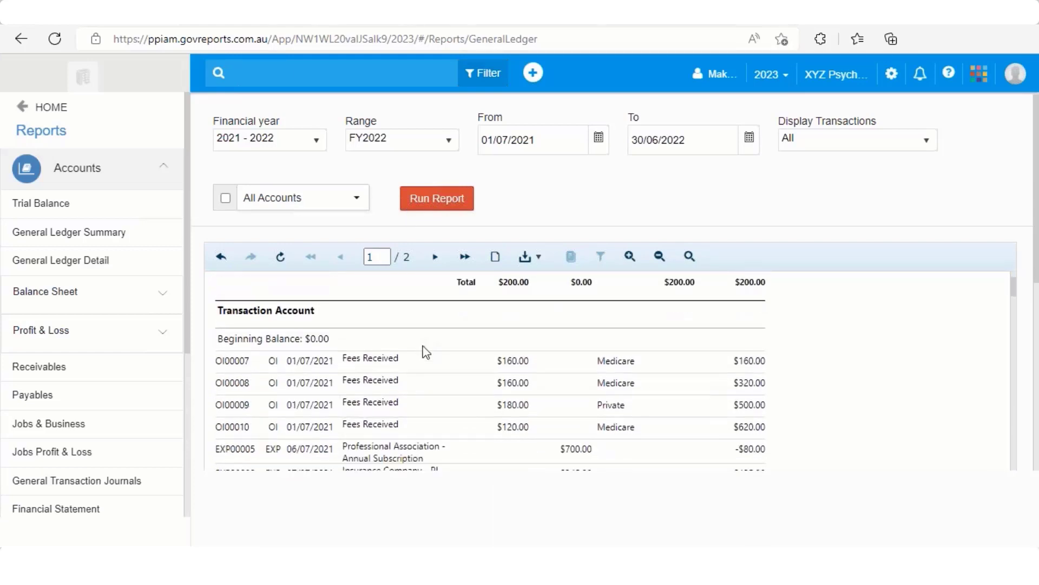
pyautogui.scroll(1, 427, 355)
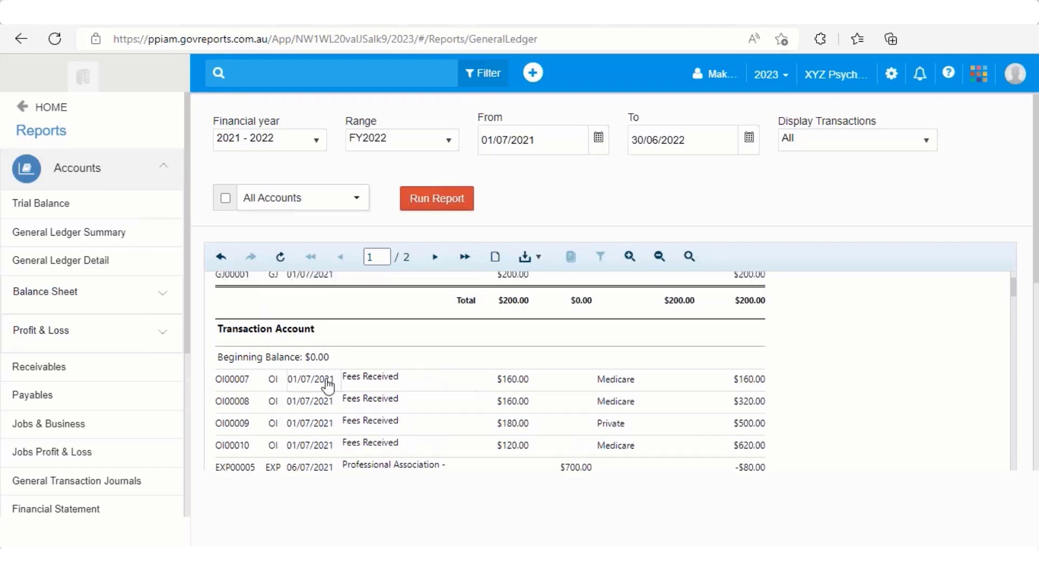
pyautogui.scroll(-10, 374, 382)
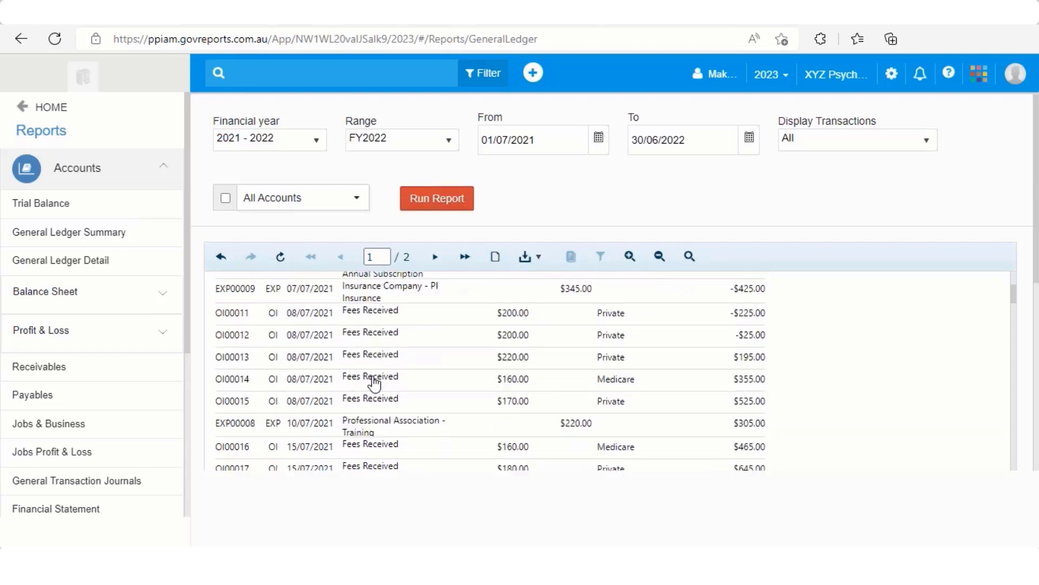
# Step: Review the July and August 2021 fee and expense entries in the 2021 - 2022 General Ledger
pyautogui.scroll(-10, 374, 383)
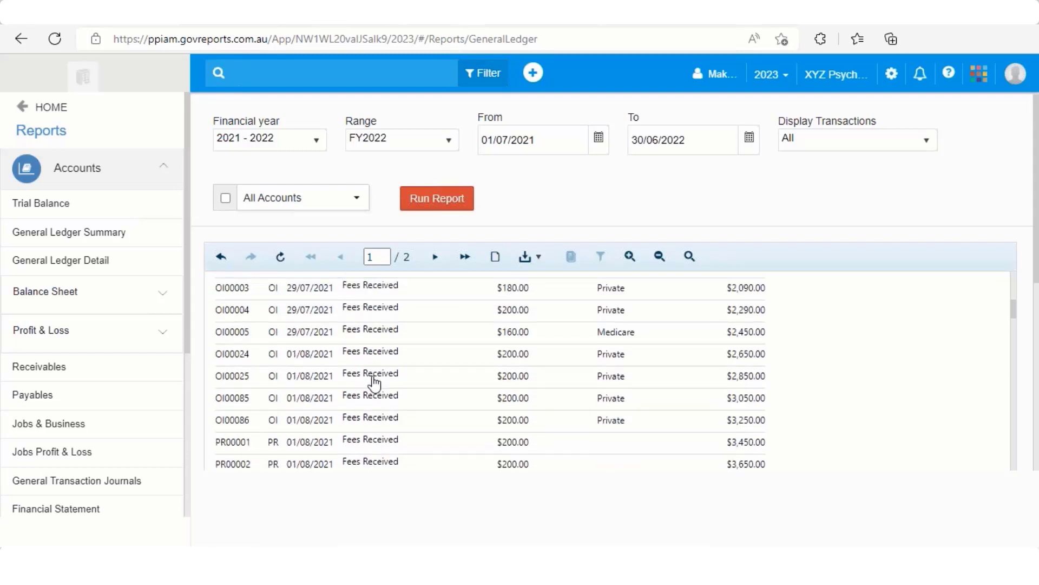
pyautogui.scroll(-7, 374, 383)
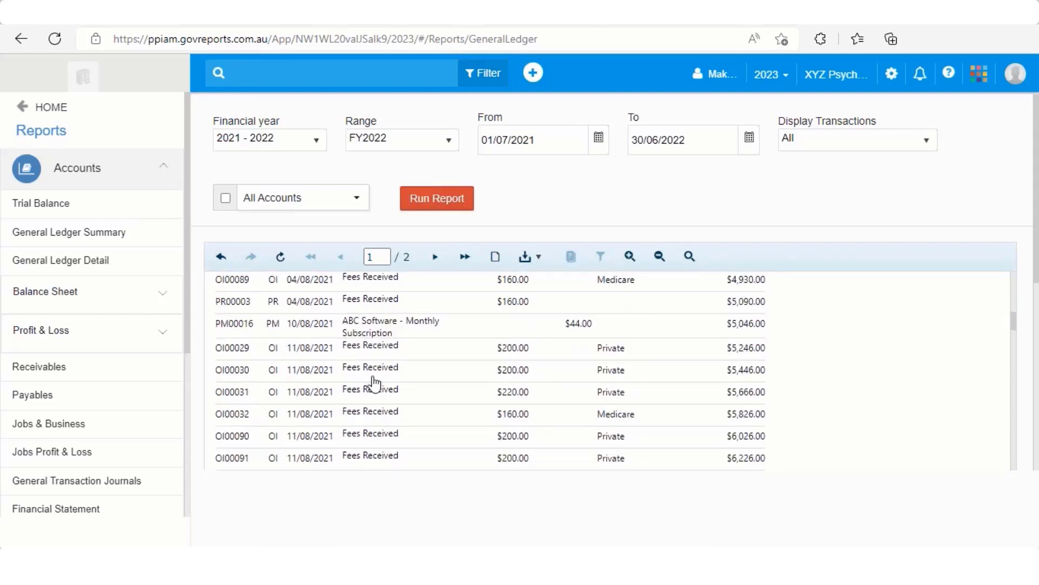
pyautogui.scroll(8, 374, 383)
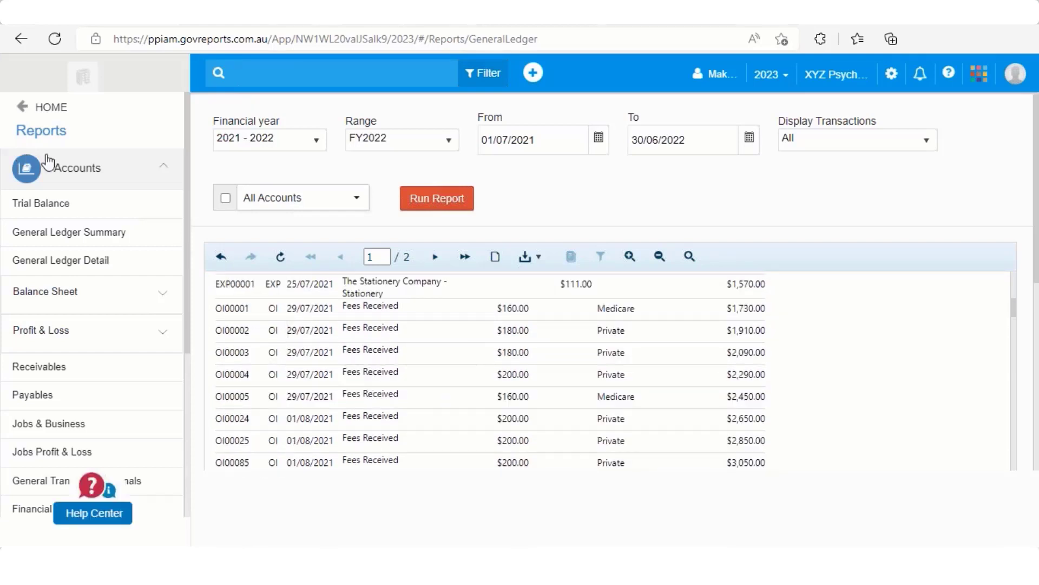
# Step: Open the Jobs Profit & Loss report from the reports index and run it for all jobs in financial year 2021 - 2022
pyautogui.click(51, 138)
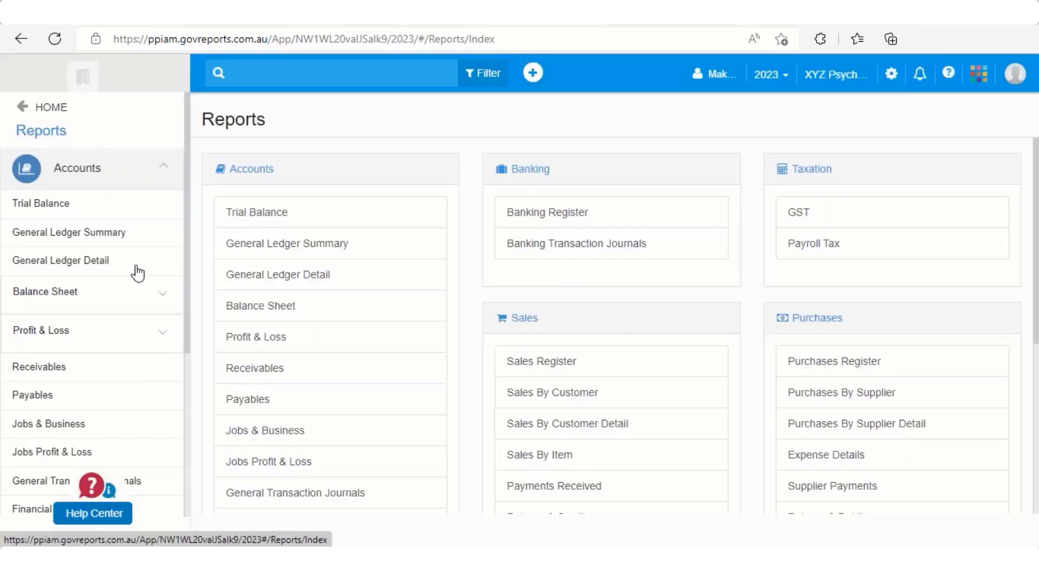
pyautogui.scroll(-2, 394, 427)
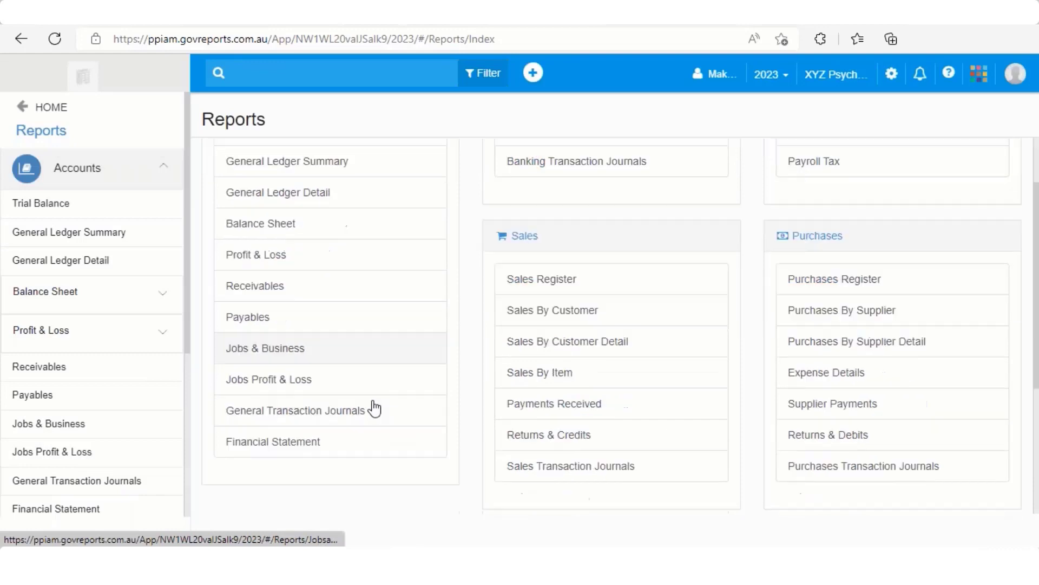
pyautogui.click(298, 372)
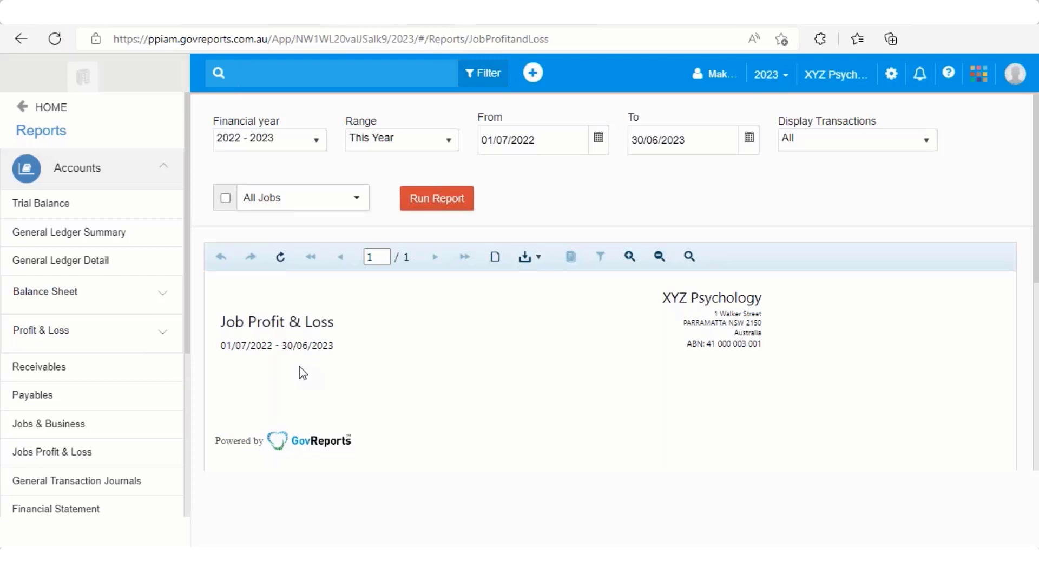
pyautogui.click(316, 156)
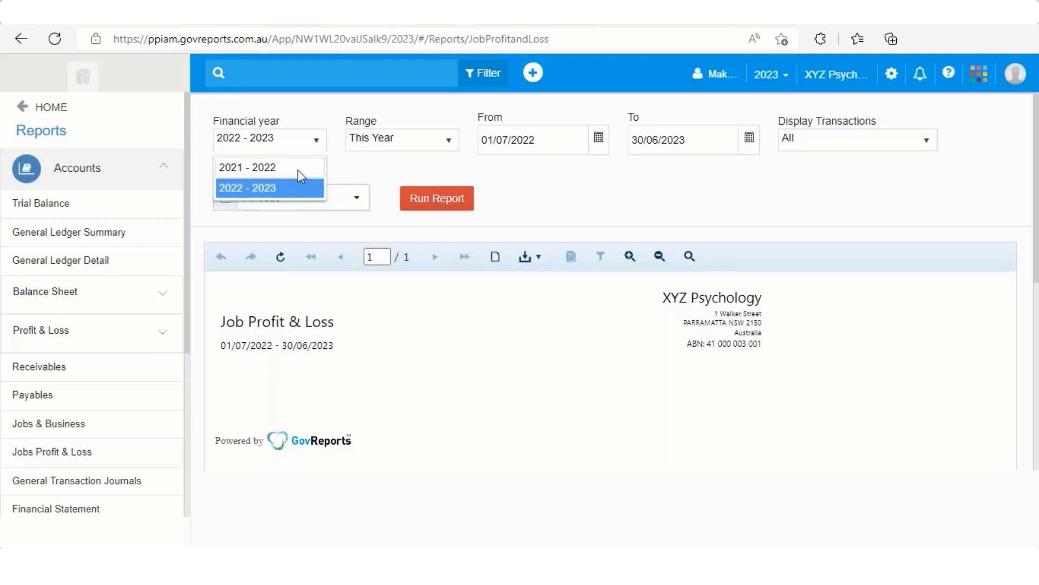
pyautogui.click(296, 171)
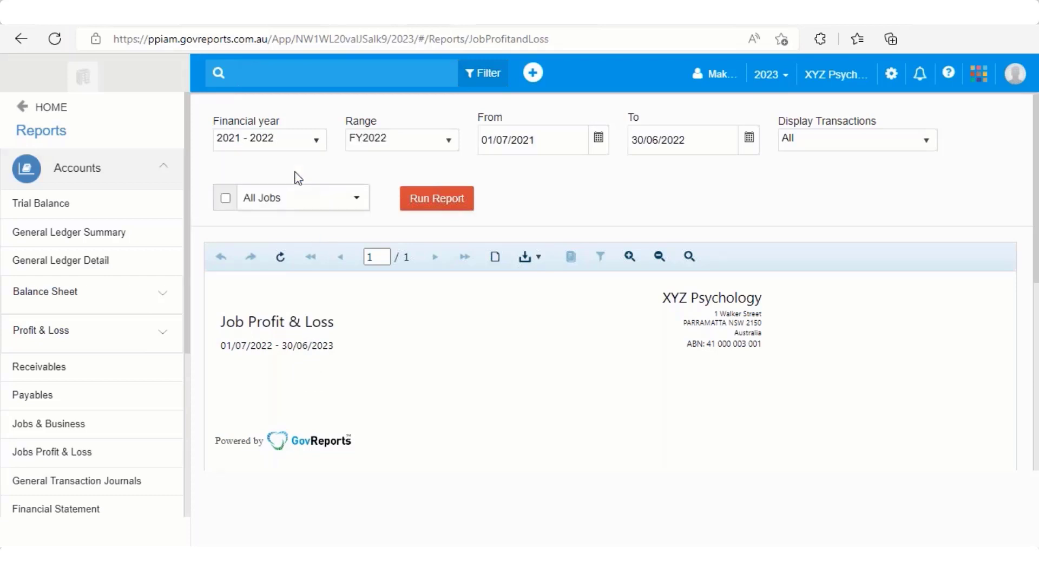
pyautogui.click(433, 205)
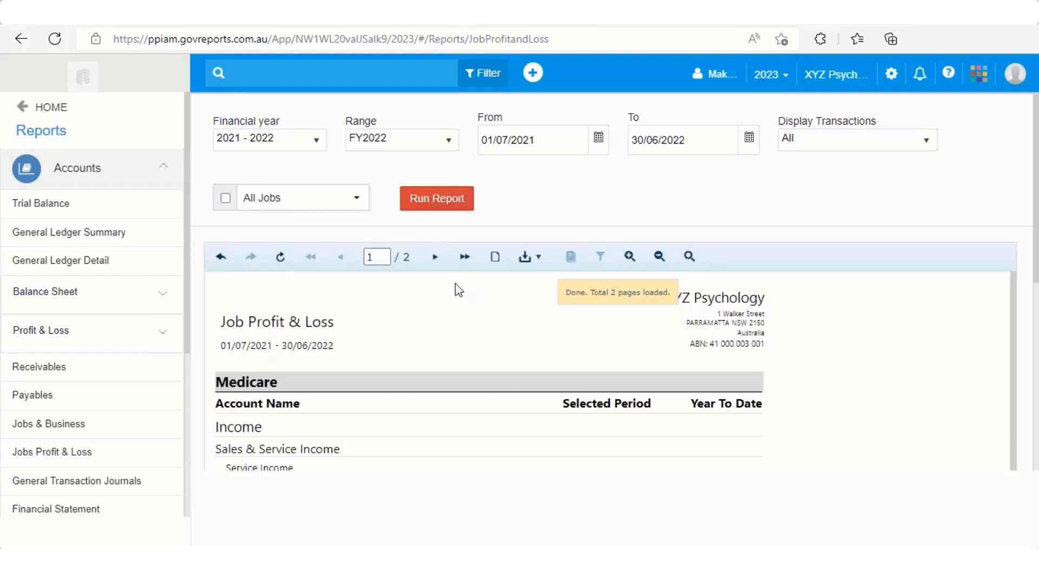
# Step: Examine the income, purchases and net profit of the Medicare and Private jobs in the Job Profit & Loss report
pyautogui.scroll(-3, 457, 297)
pyautogui.scroll(1, 457, 306)
pyautogui.scroll(2, 459, 313)
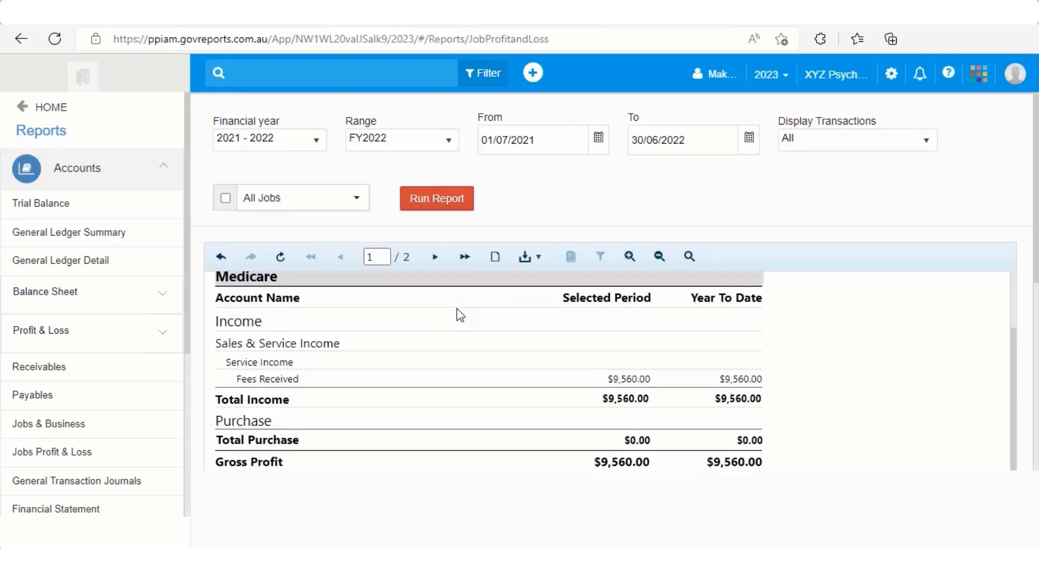
pyautogui.scroll(-2, 403, 345)
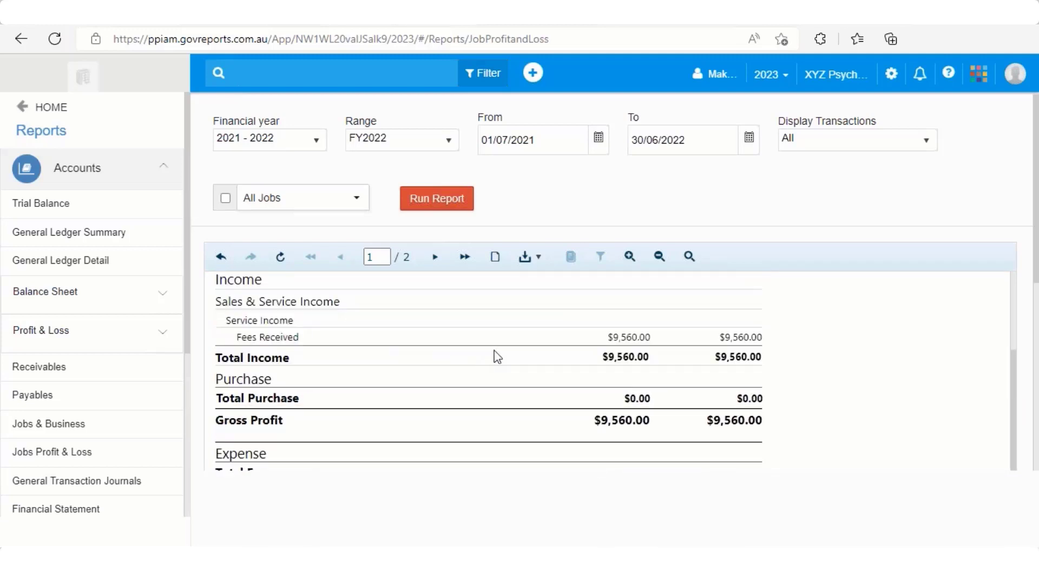
pyautogui.scroll(-3, 494, 355)
pyautogui.scroll(-4, 496, 356)
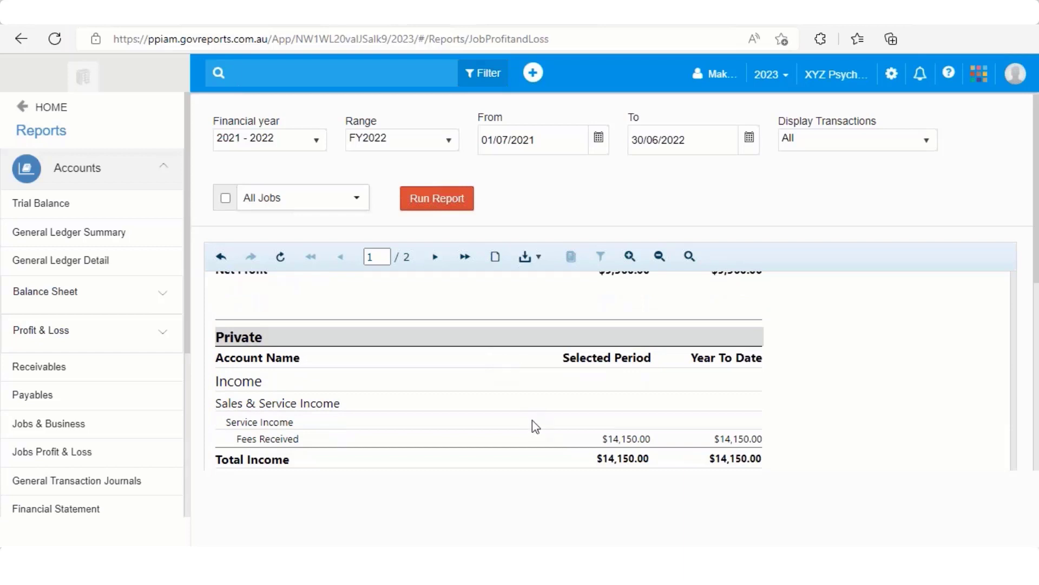
pyautogui.scroll(4, 536, 427)
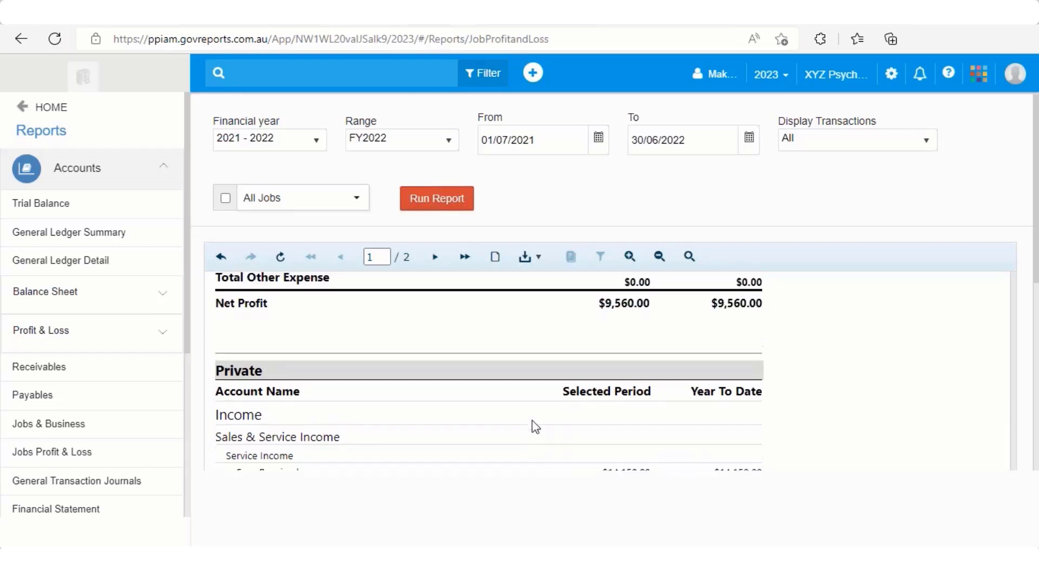
pyautogui.scroll(3, 528, 414)
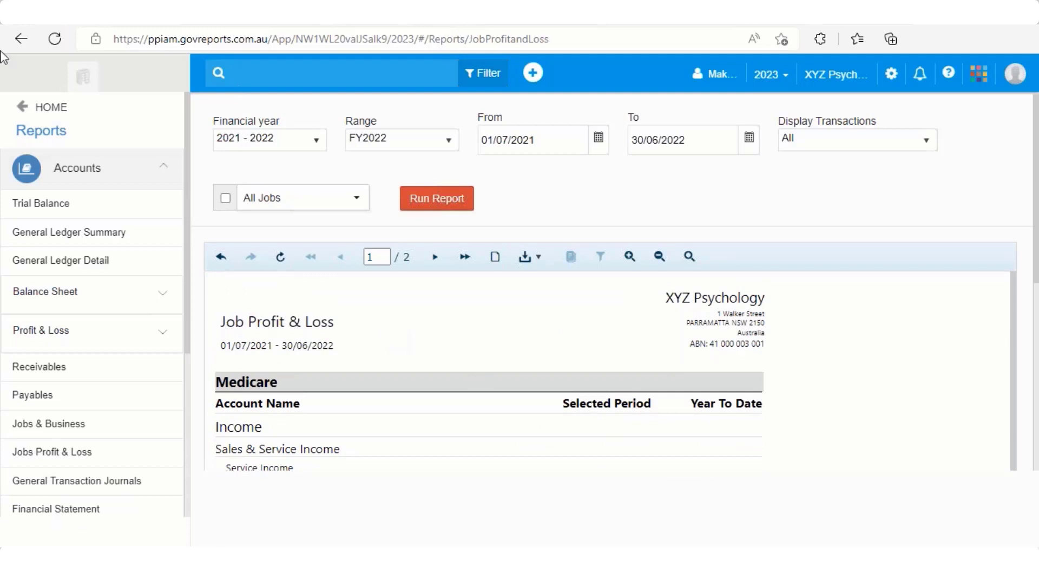
# Step: Return to the reports index, open Sales By Customer and run it for financial year 2021 - 2022
pyautogui.click(25, 39)
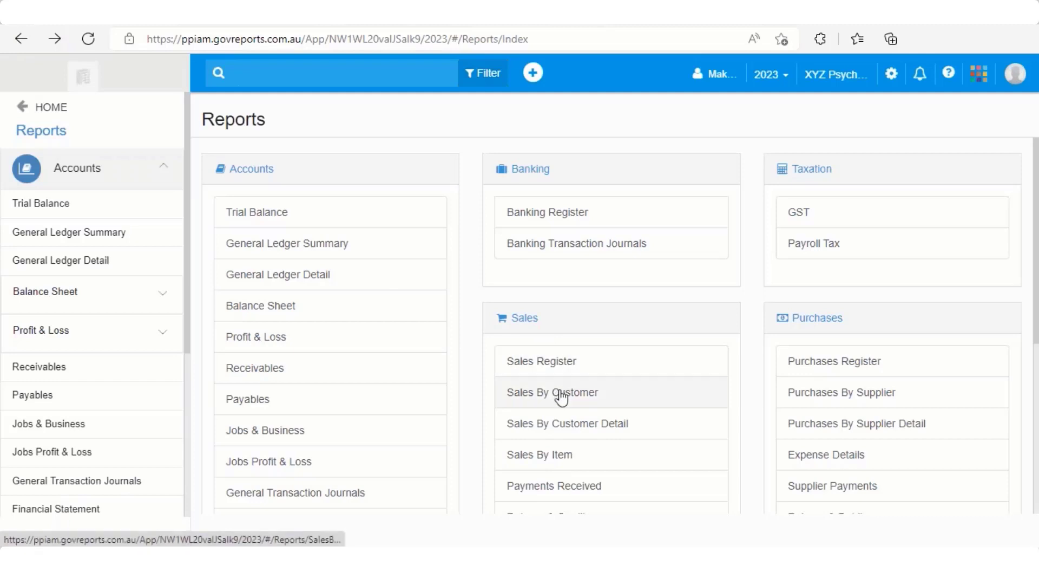
pyautogui.click(561, 395)
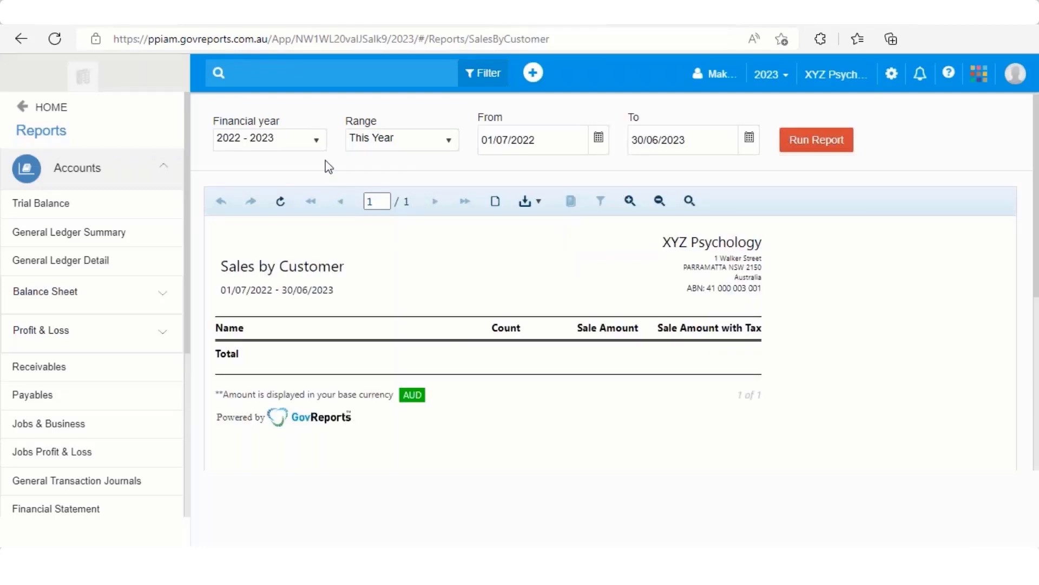
pyautogui.click(316, 144)
pyautogui.click(288, 168)
pyautogui.click(822, 144)
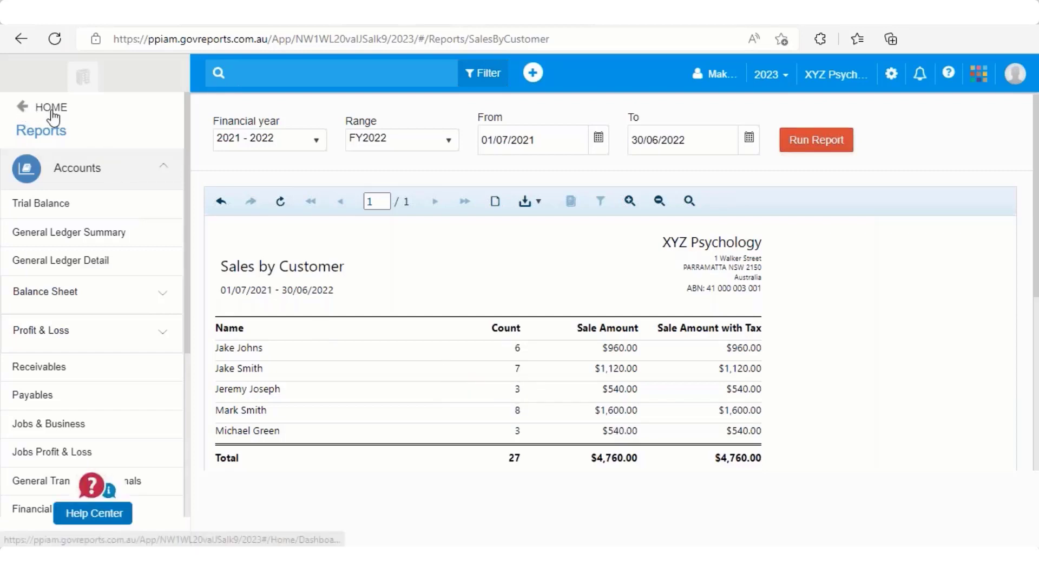
# Step: Go back to the reports index, open Purchases By Supplier and run it for financial year 2021 - 2022
pyautogui.click(23, 40)
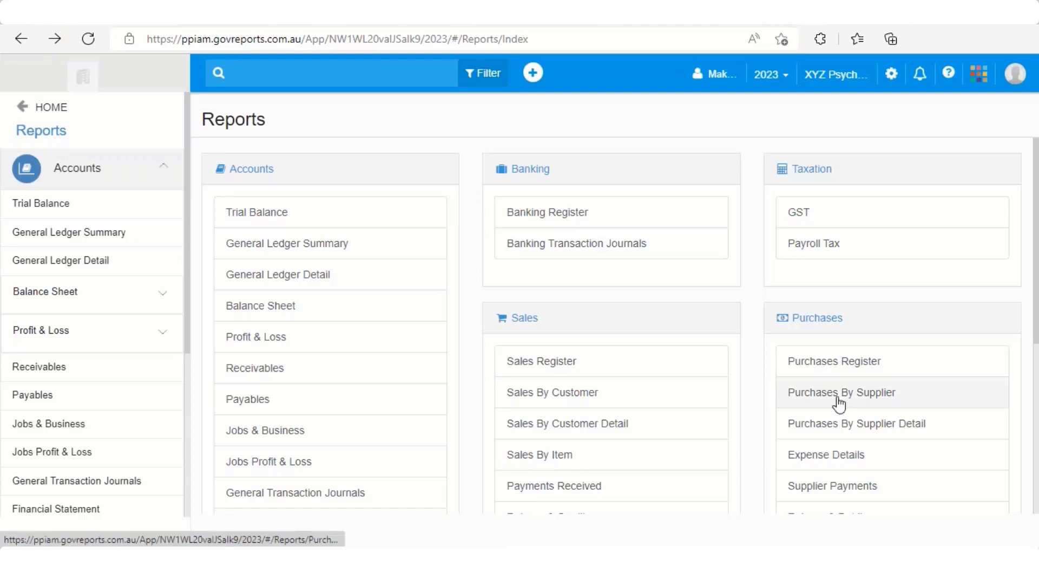
pyautogui.click(780, 394)
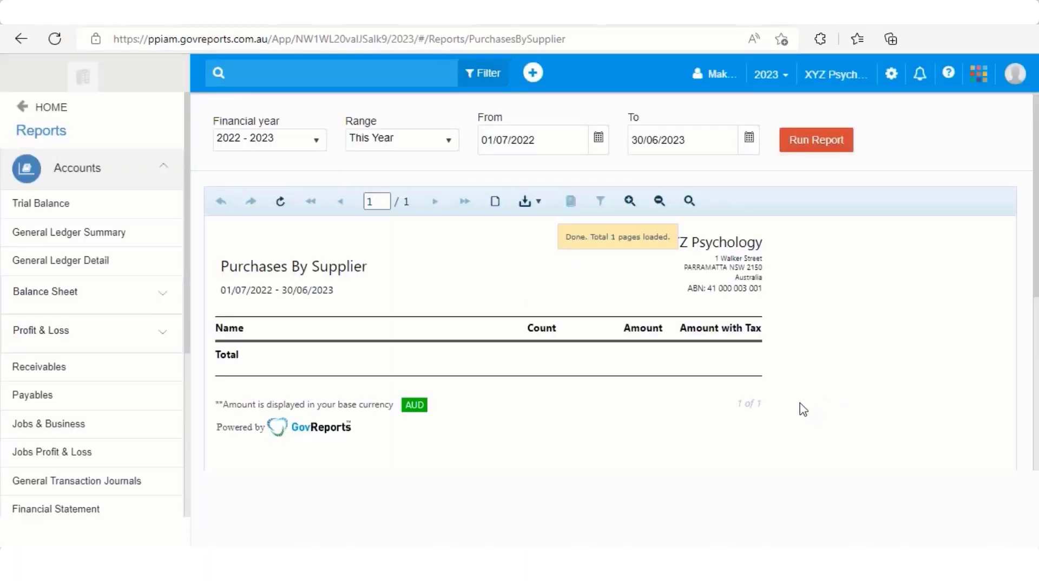
pyautogui.click(317, 141)
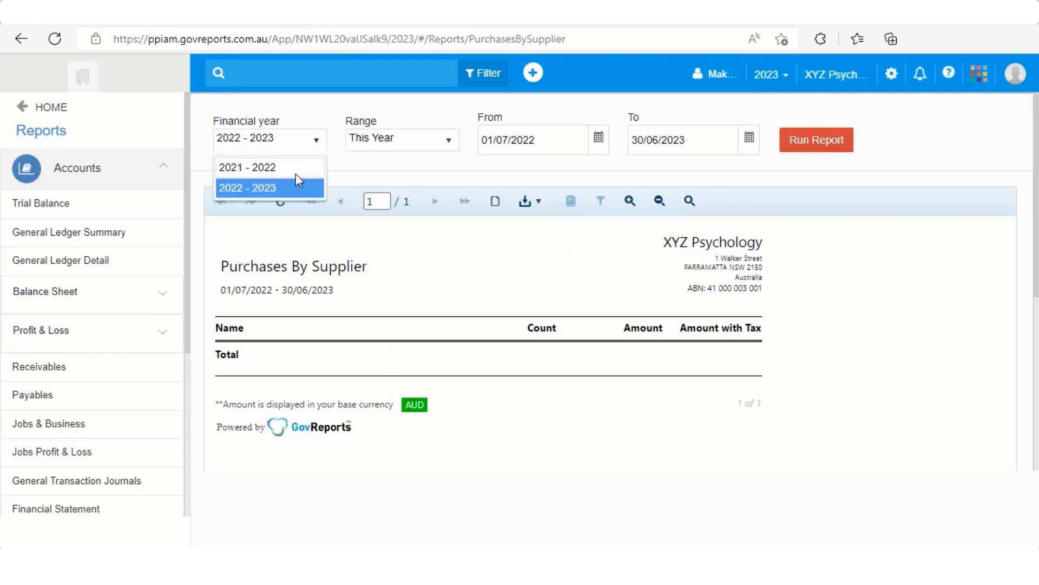
pyautogui.click(296, 172)
pyautogui.click(800, 147)
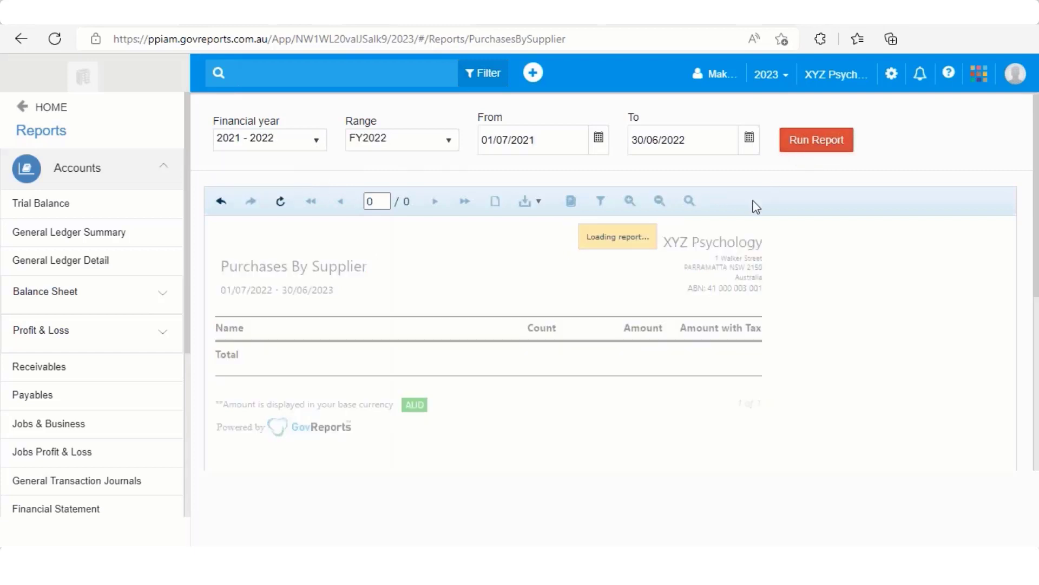